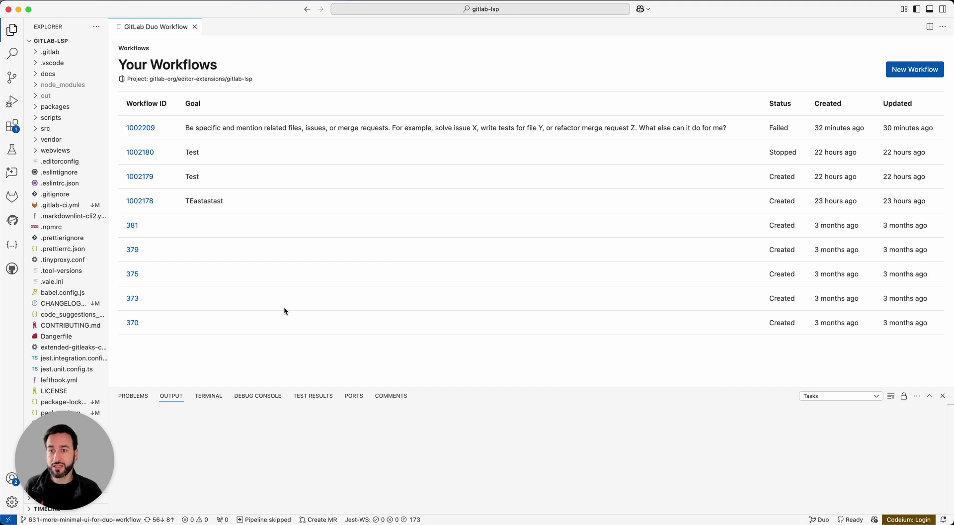
- Open a new workflow from the workflow list and place the cursor in its goal description
click(909, 69)
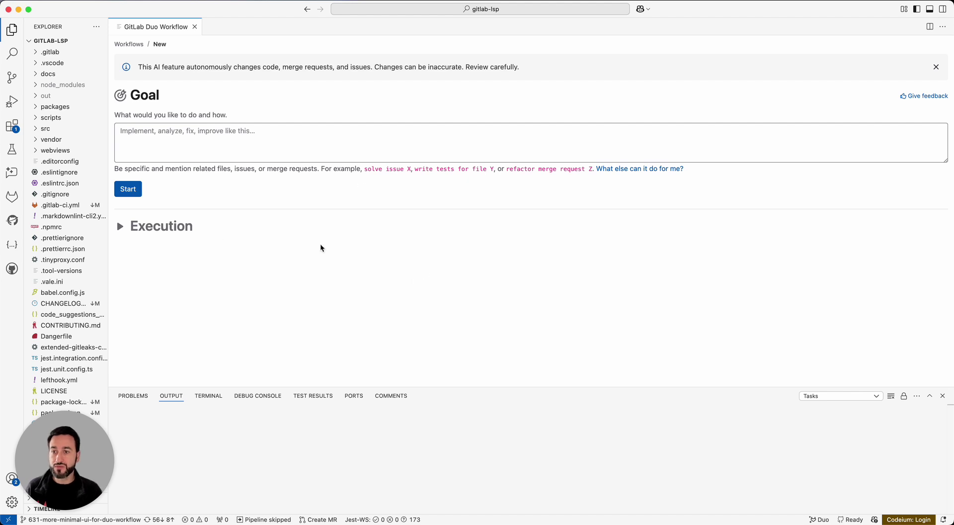
click(174, 144)
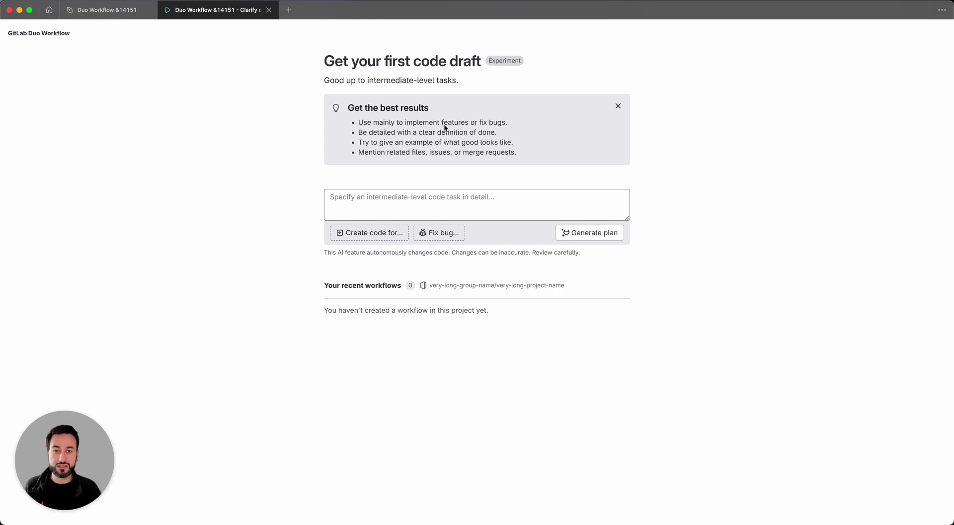
- In the Figma prototype, dismiss the best-results tips and generate a plan from the suggested issue "Update project dependencies" #1246
click(618, 107)
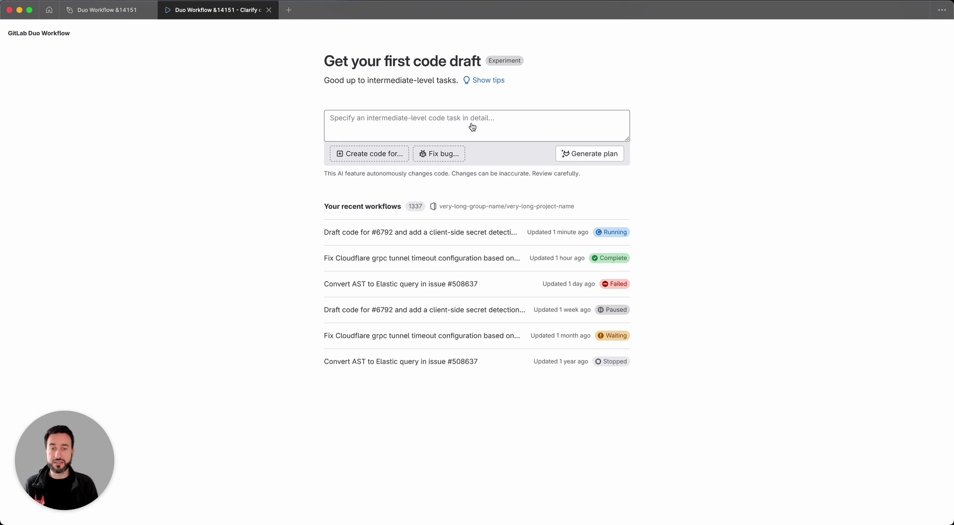
click(438, 128)
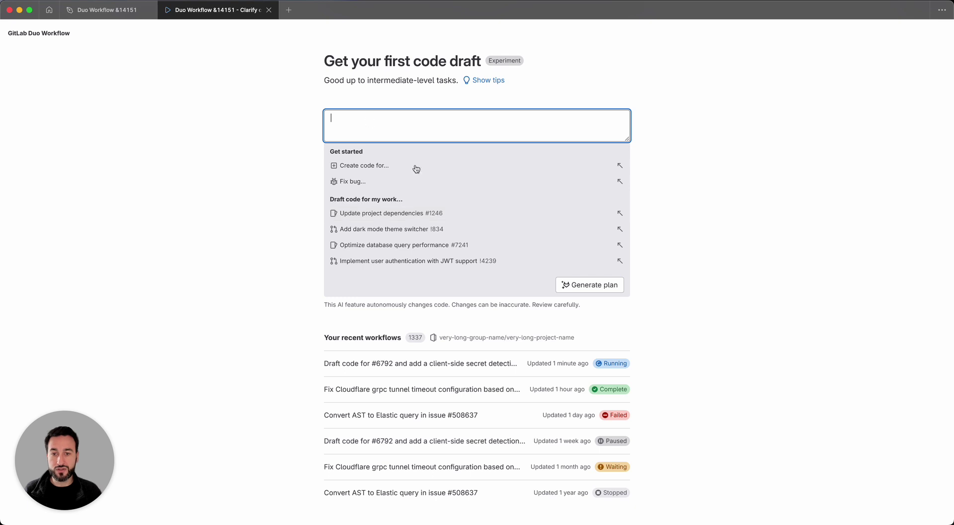
click(463, 213)
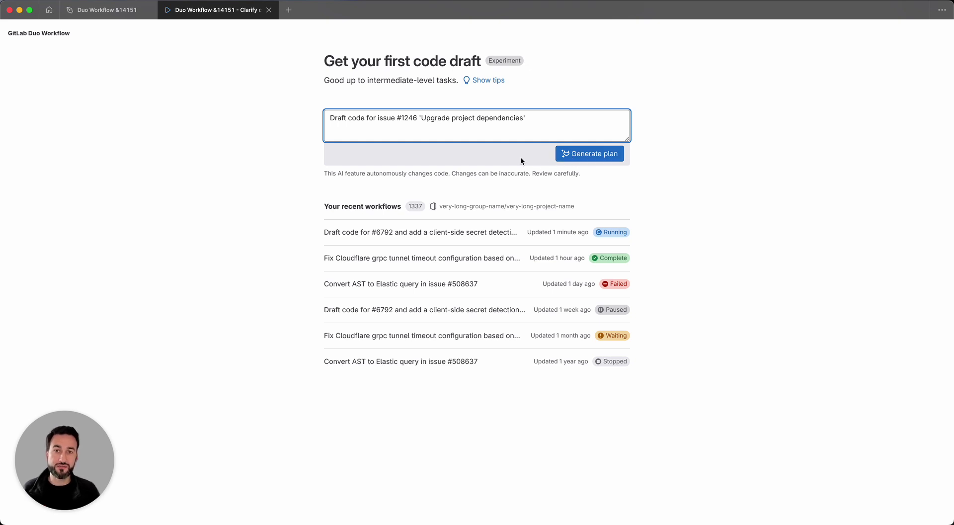
click(586, 154)
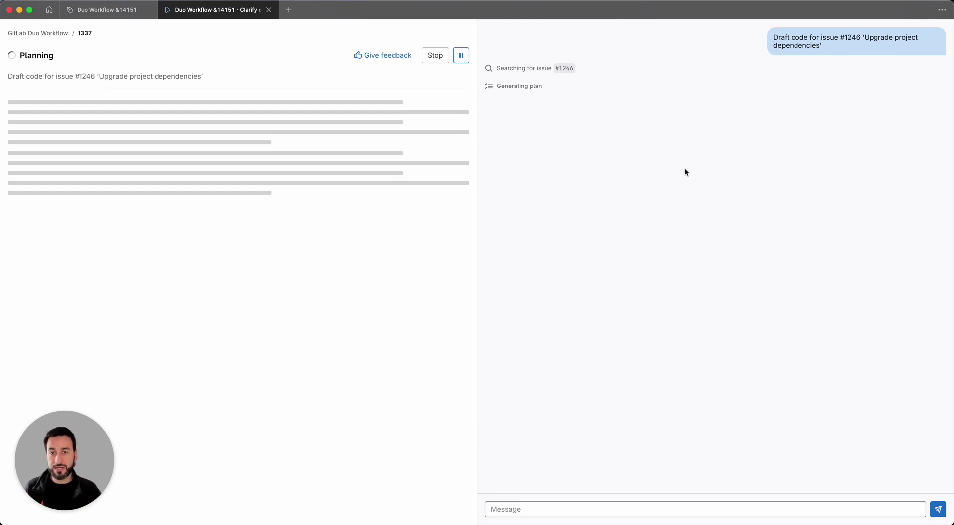
- Return to the prototype's GitLab Duo Workflow start page and show the suggestions for the task description
click(38, 33)
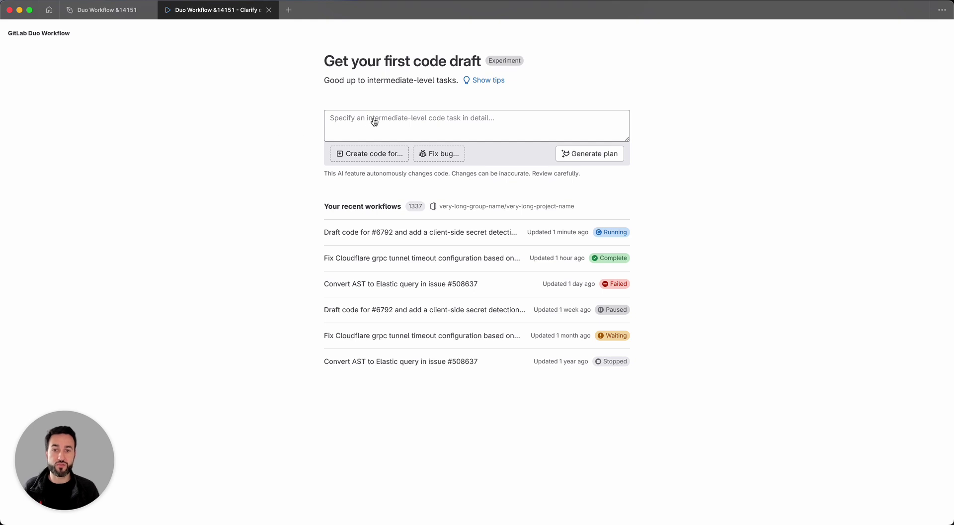
click(326, 124)
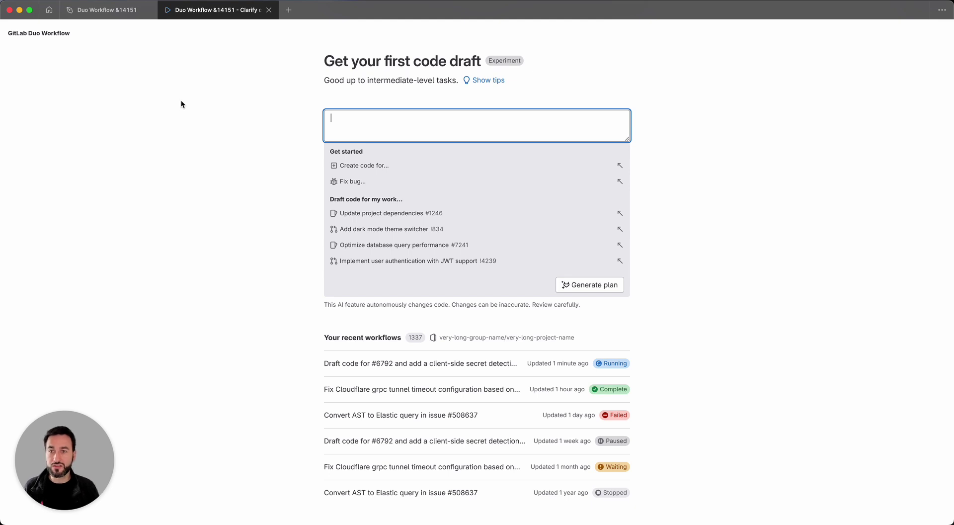
- Go to the Duo Workflow &14151 design file and highlight the Must-have frame and the Should-have and Could-have sections in turn
click(107, 13)
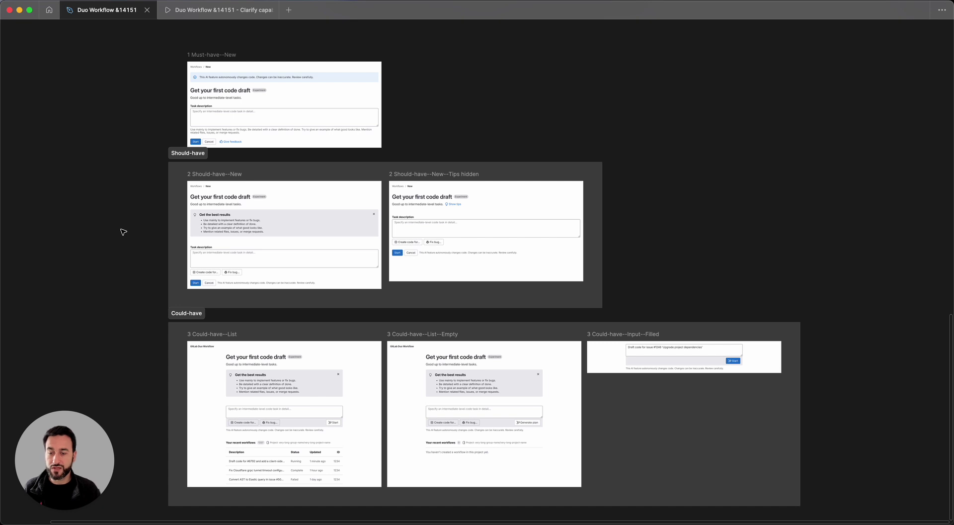
scroll(123, 232, left, 5)
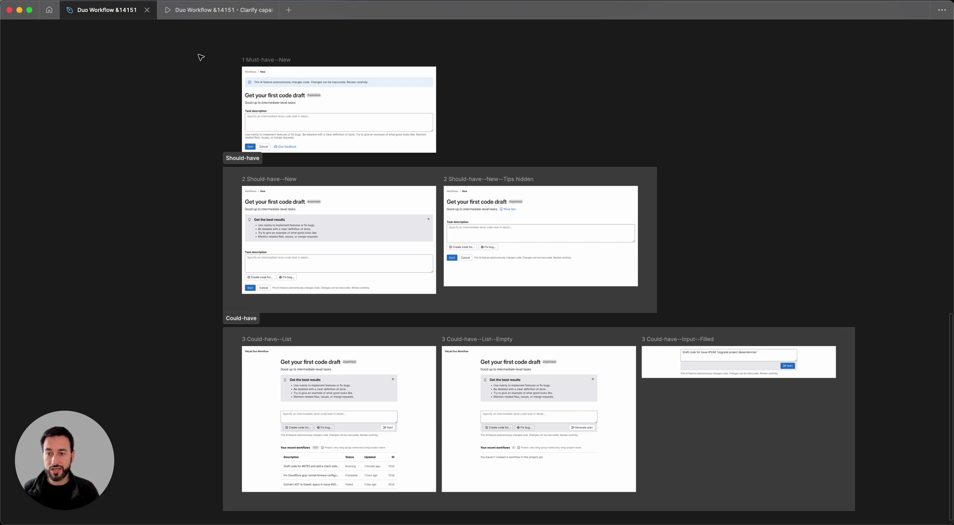
drag(201, 42, 503, 143)
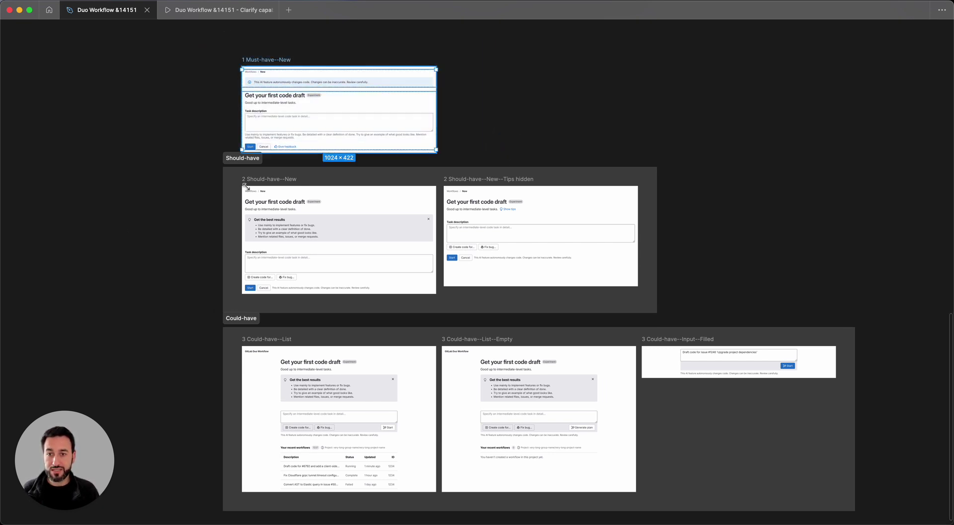
click(234, 159)
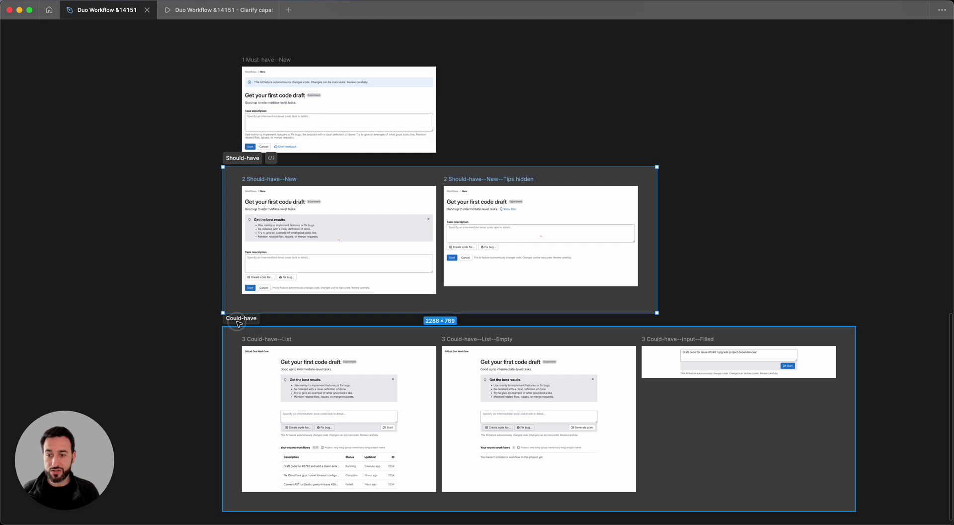
click(240, 319)
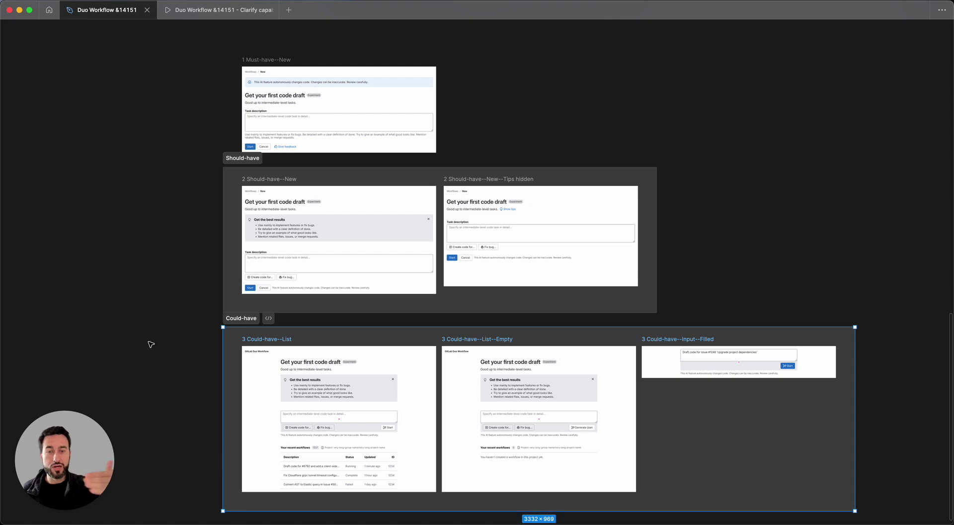
click(154, 329)
- Examine the 1 Must-have--New frame at 100% zoom
scroll(300, 134, up, 10)
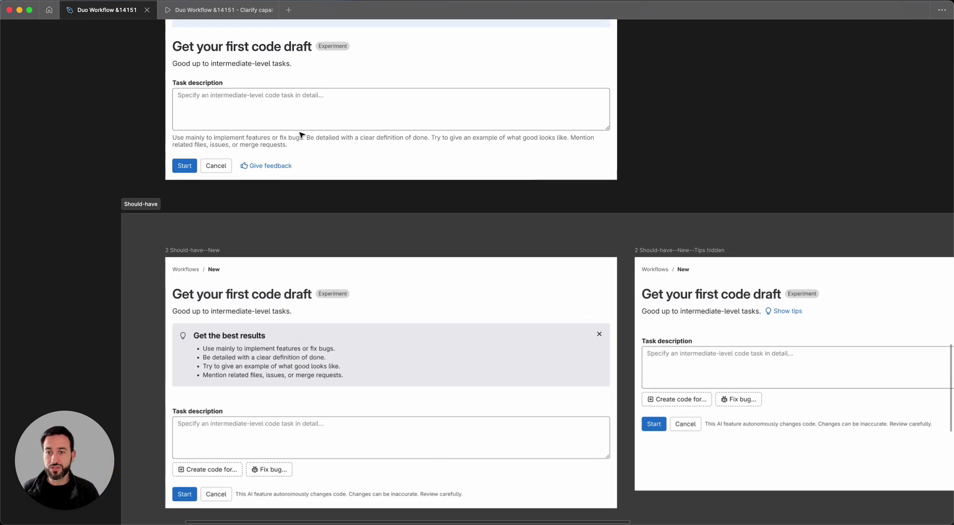
scroll(300, 134, down, 8)
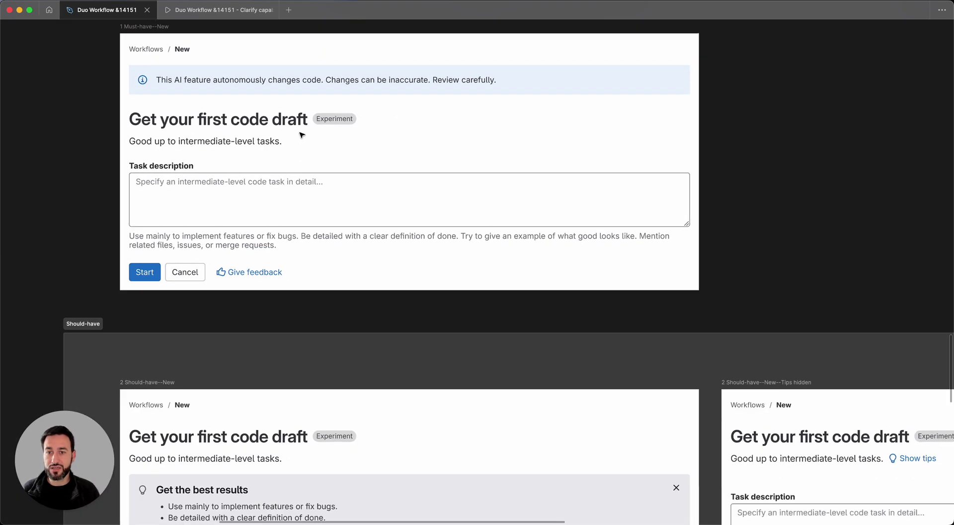
scroll(300, 135, left, 1)
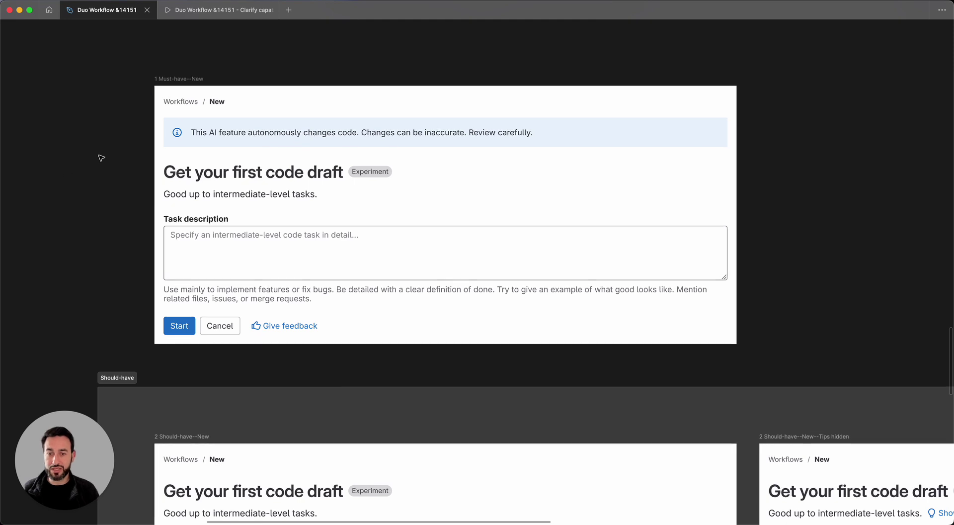
key(shift+0)
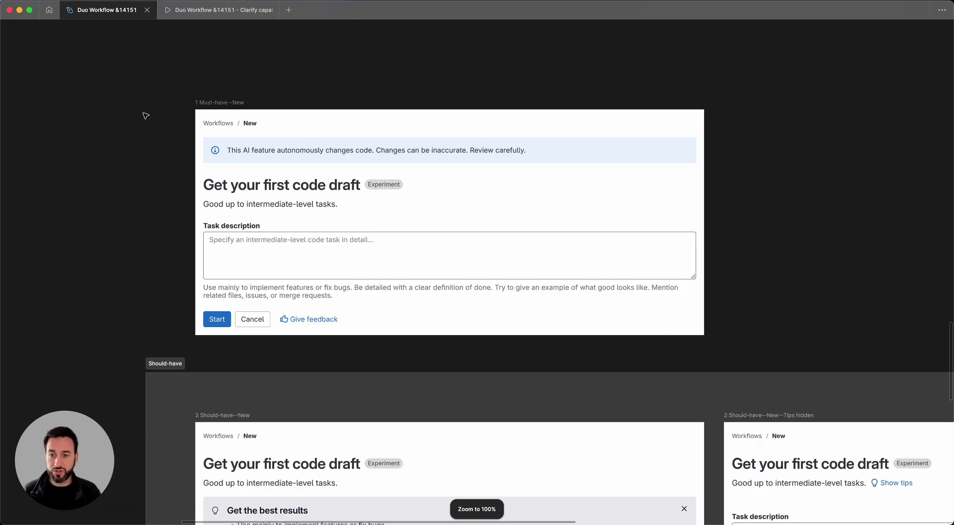
- Compare the AI notice in VS Code's new-workflow form with the banner in the Must-have design in Figma
key(super+Tab)
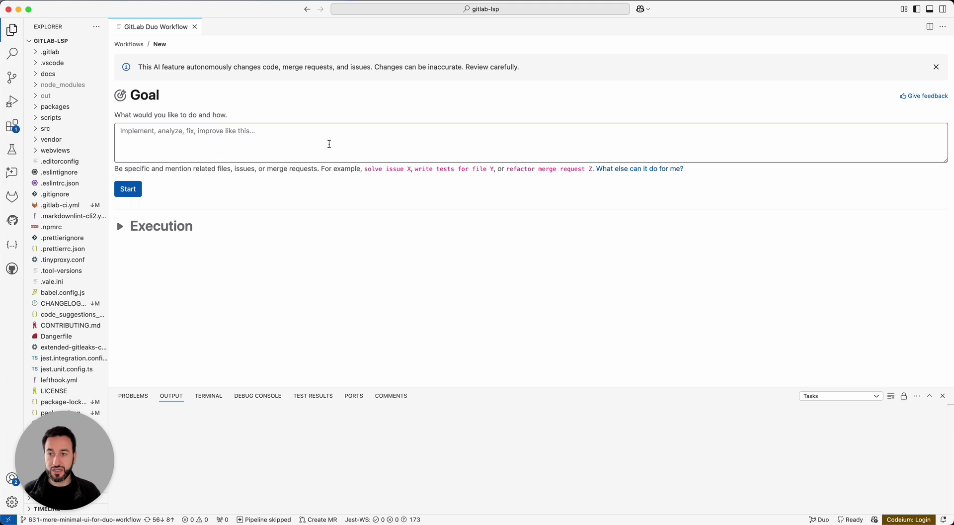
drag(138, 66, 418, 69)
click(452, 87)
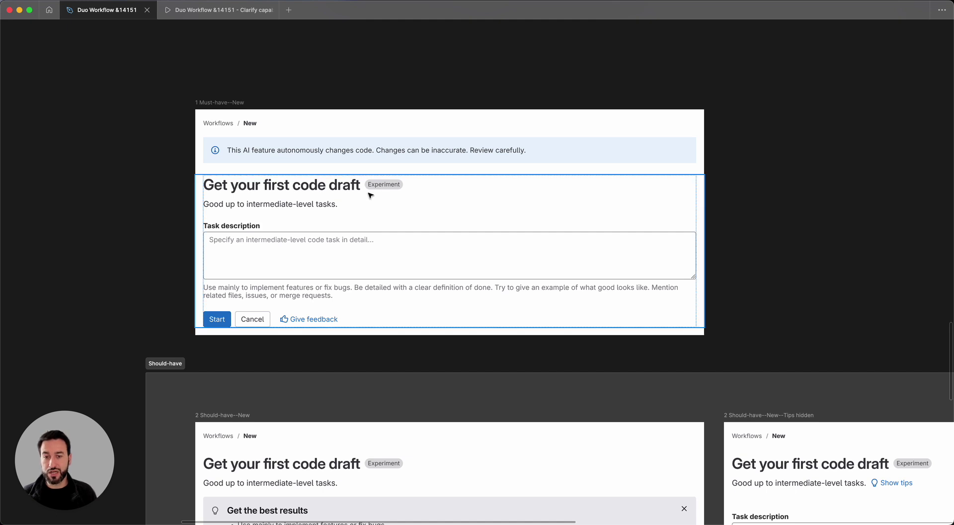
super+click(266, 154)
click(138, 194)
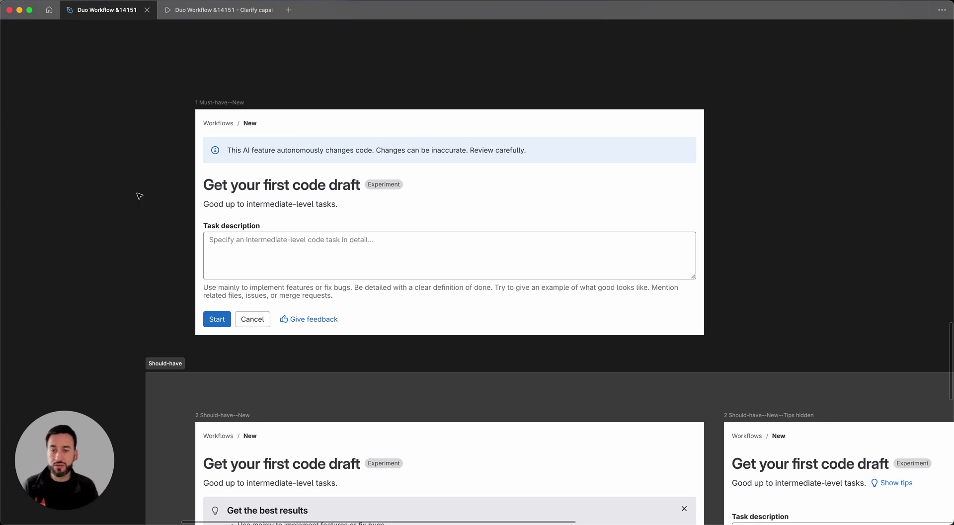
- Switch to VS Code and highlight the notice's wording about autonomously changing code, merge requests, and issues
key(super+Tab)
drag(186, 68, 373, 64)
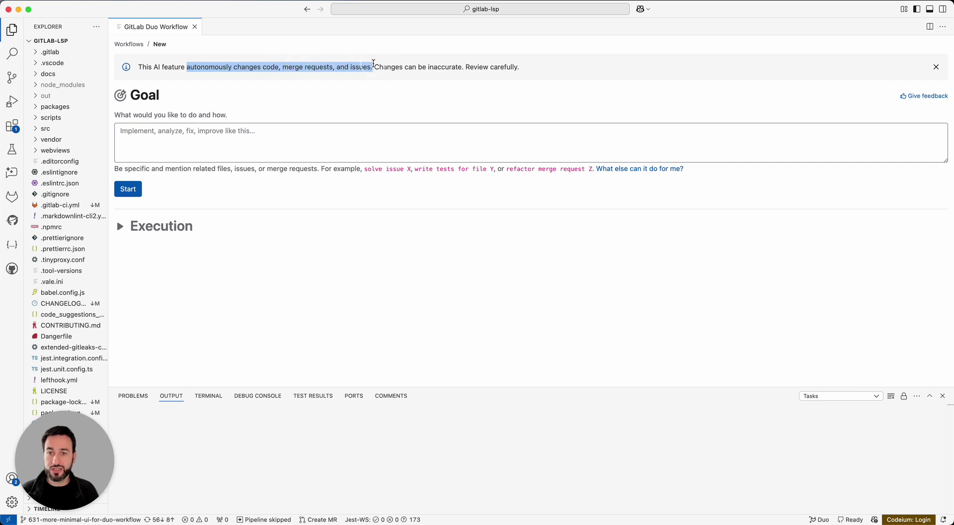
click(296, 82)
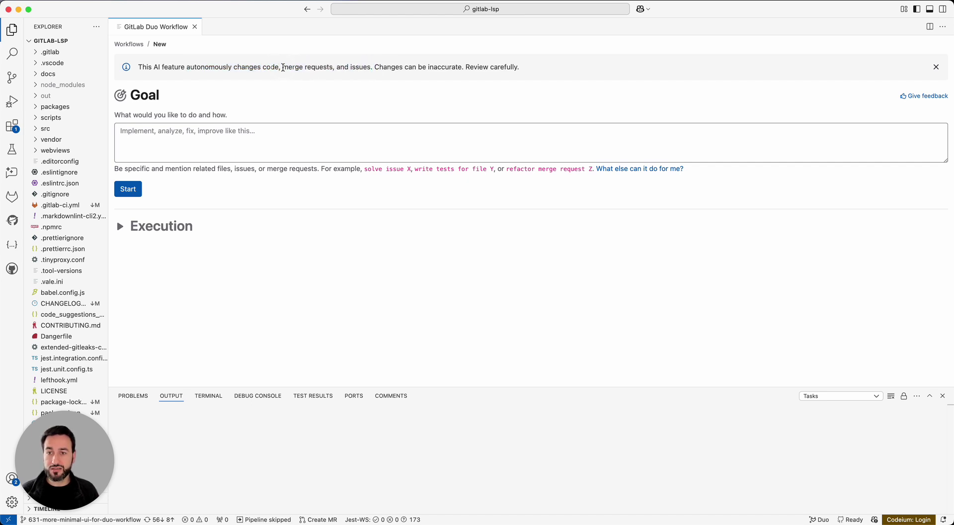
drag(282, 67, 370, 67)
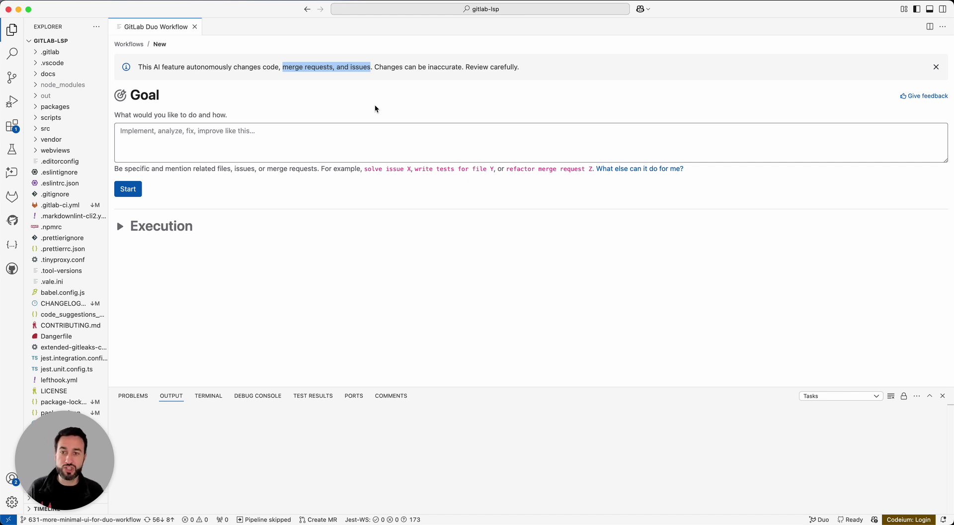
drag(234, 67, 278, 67)
- Switch to the Figma design and compare the Must-have frame's Start, Cancel and Give feedback row with the VS Code form
key(super+Tab)
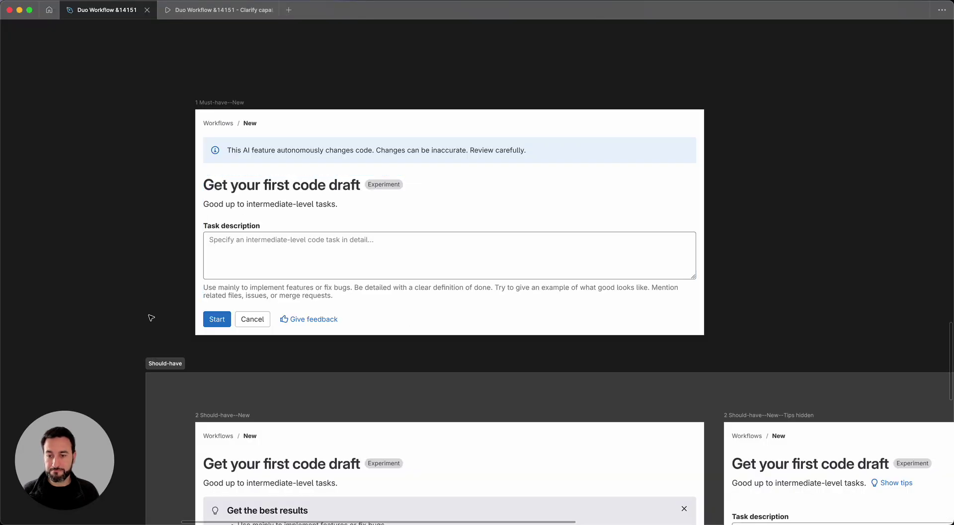
scroll(151, 318, down, 3)
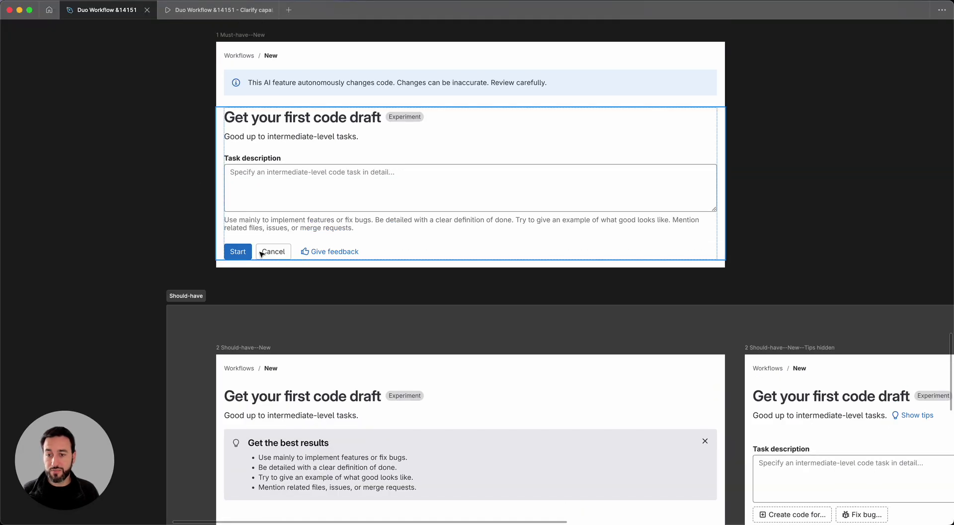
click(335, 253)
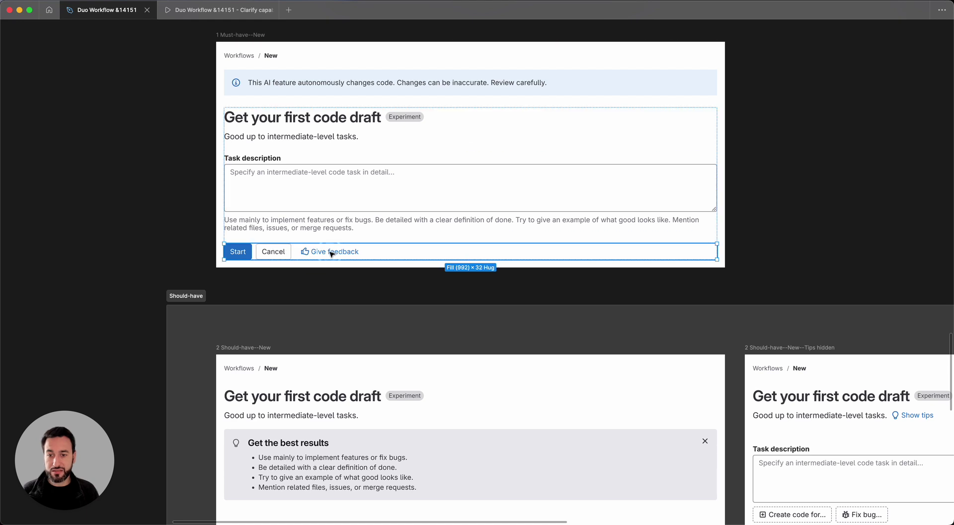
click(182, 254)
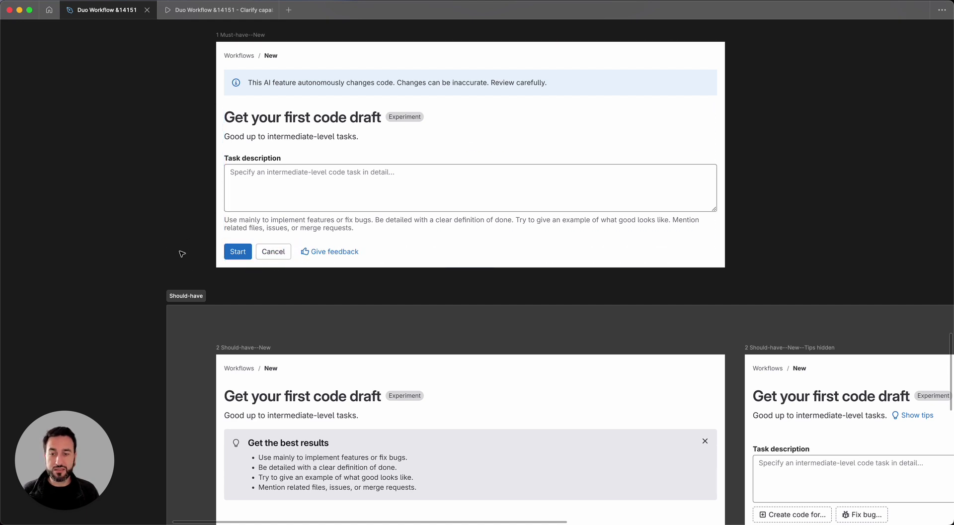
key(super+Tab)
key(super+Tab)
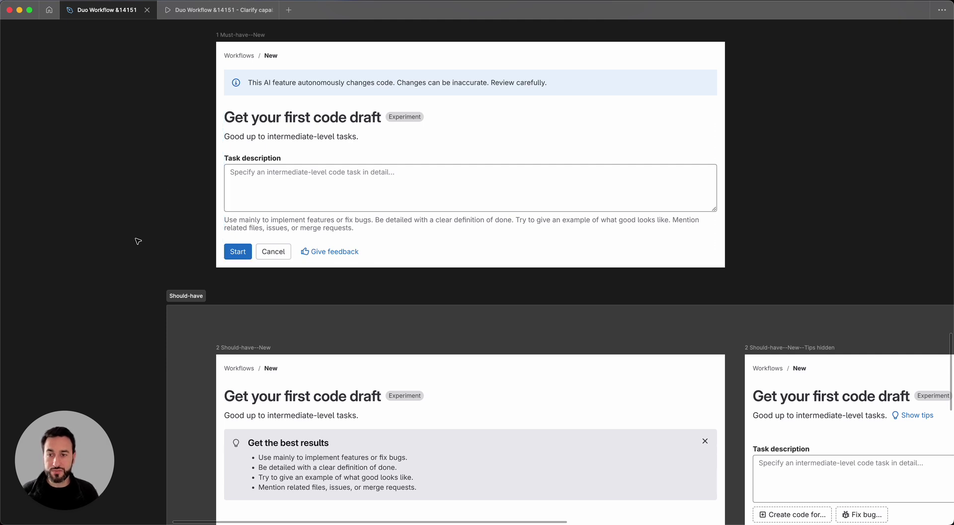
- Highlight the whole 1 Must-have--New frame and review its contents against the Should-have frame below it
click(234, 34)
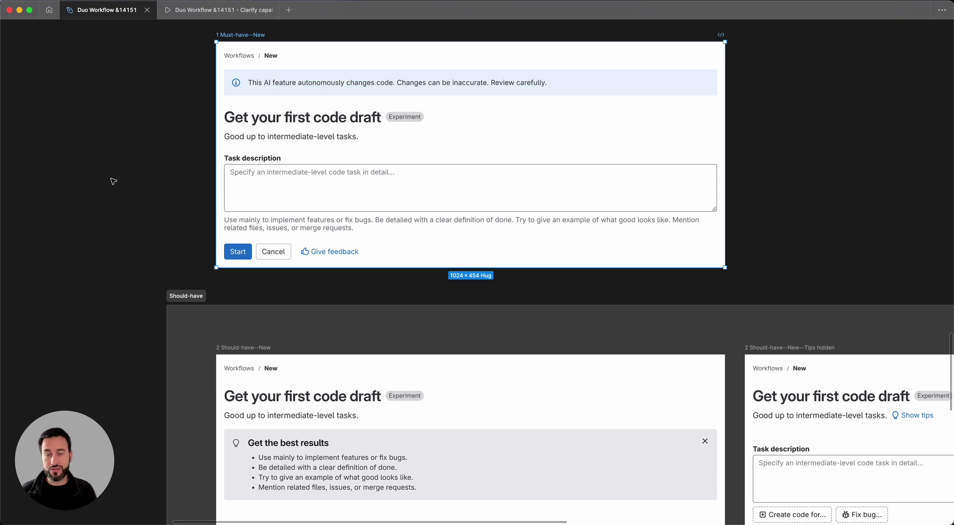
click(112, 235)
scroll(113, 235, down, 2)
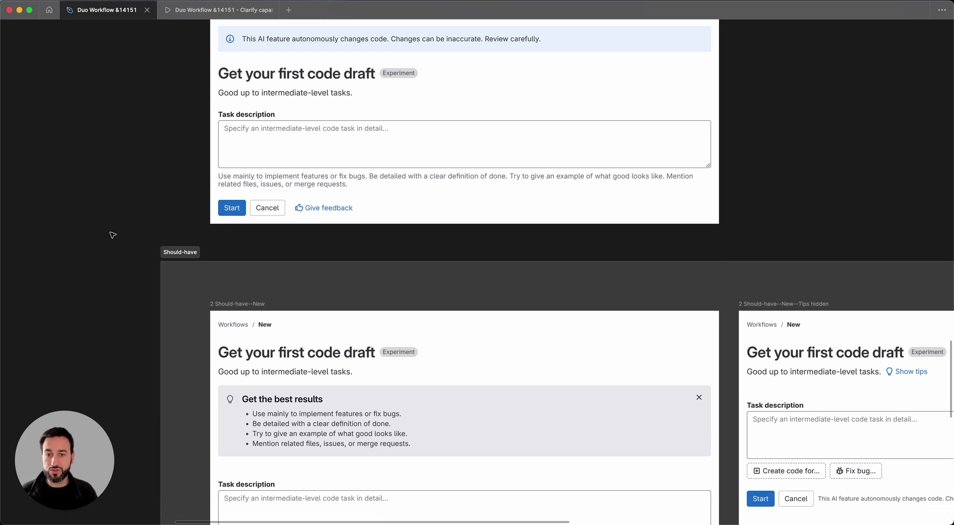
scroll(113, 235, up, 3)
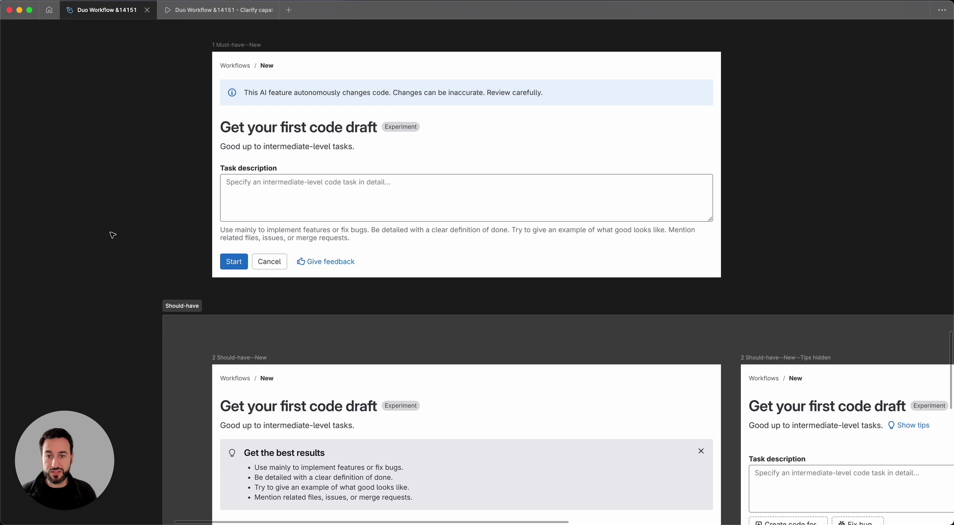
- Review the 2 Should-have--New frame against the Must-have design and highlight its heading and Get the best results tips section
scroll(113, 235, down, 10)
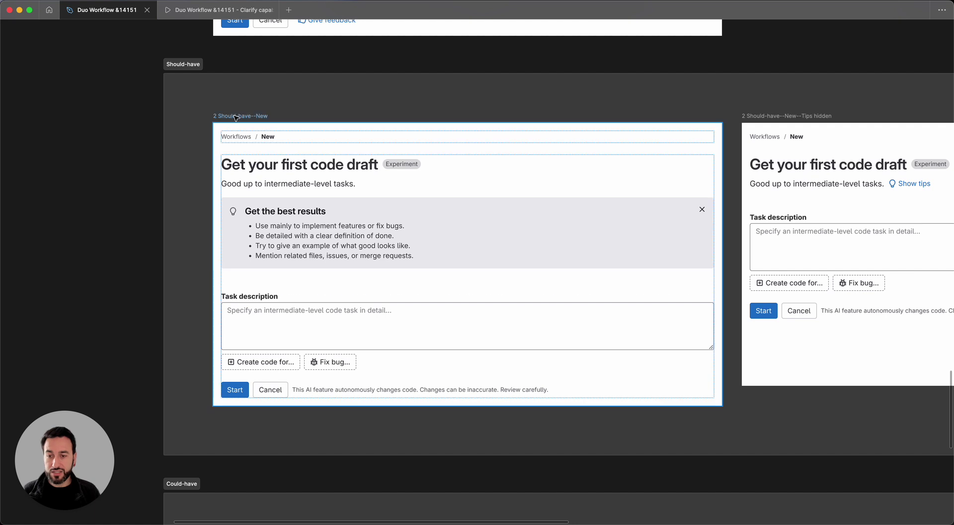
scroll(262, 175, up, 7)
scroll(283, 194, down, 5)
scroll(288, 203, down, 2)
click(321, 255)
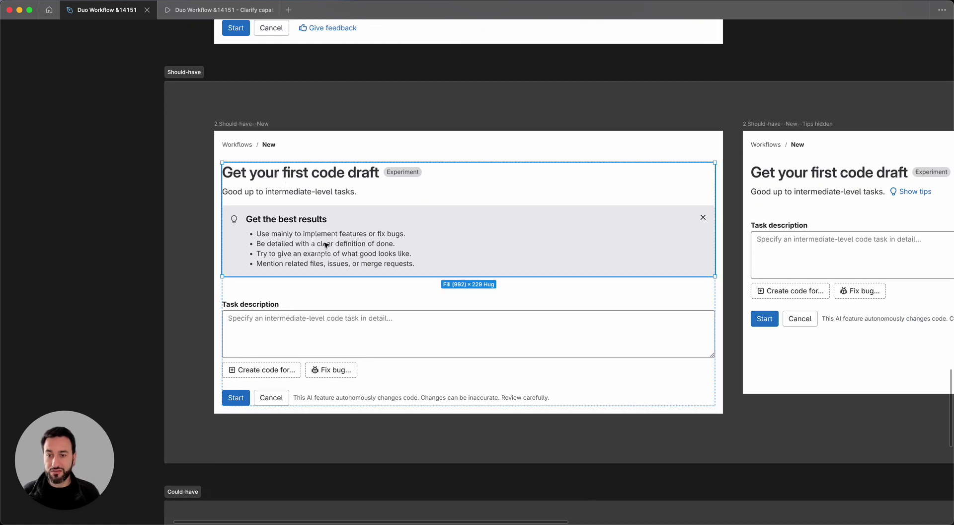
click(118, 251)
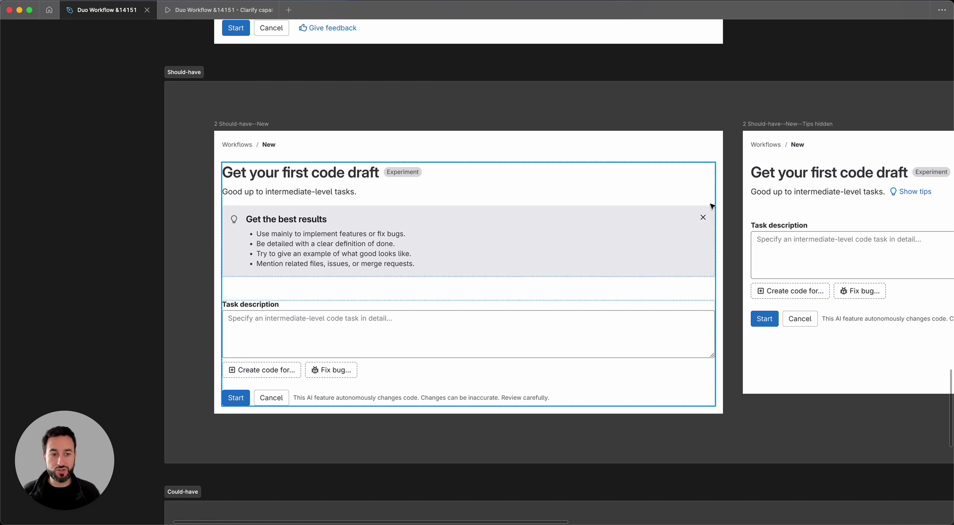
- Inspect the 2 Should-have--New--Tips hidden frame and highlight its Show tips link
scroll(582, 244, right, 8)
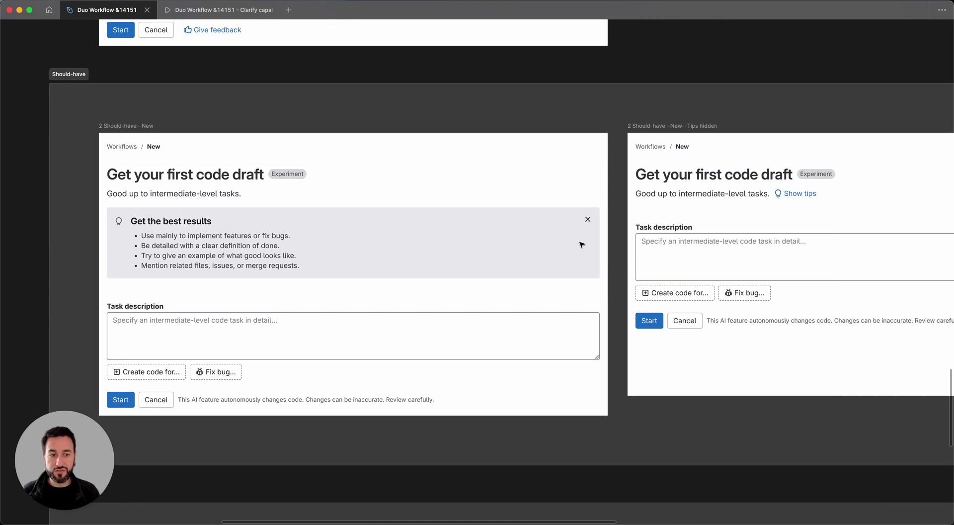
double_click(536, 182)
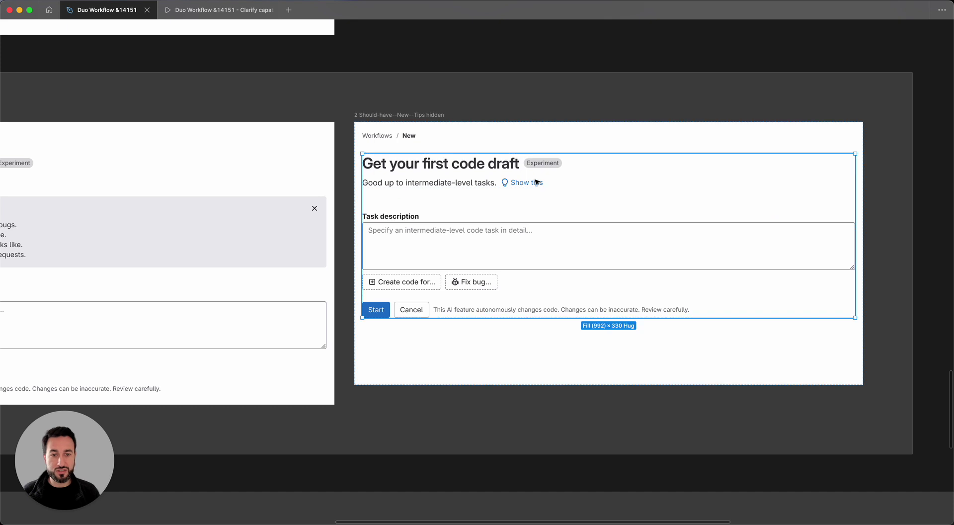
double_click(523, 183)
double_click(523, 183)
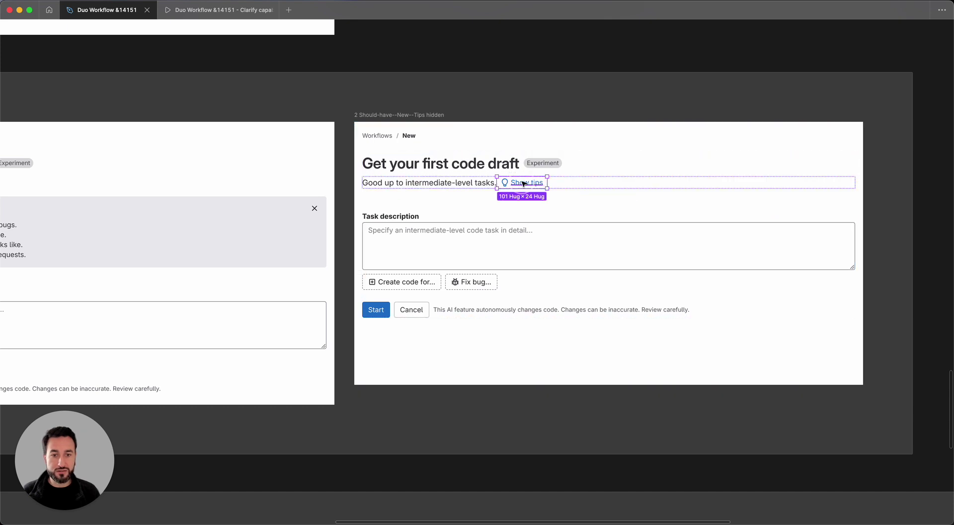
click(511, 49)
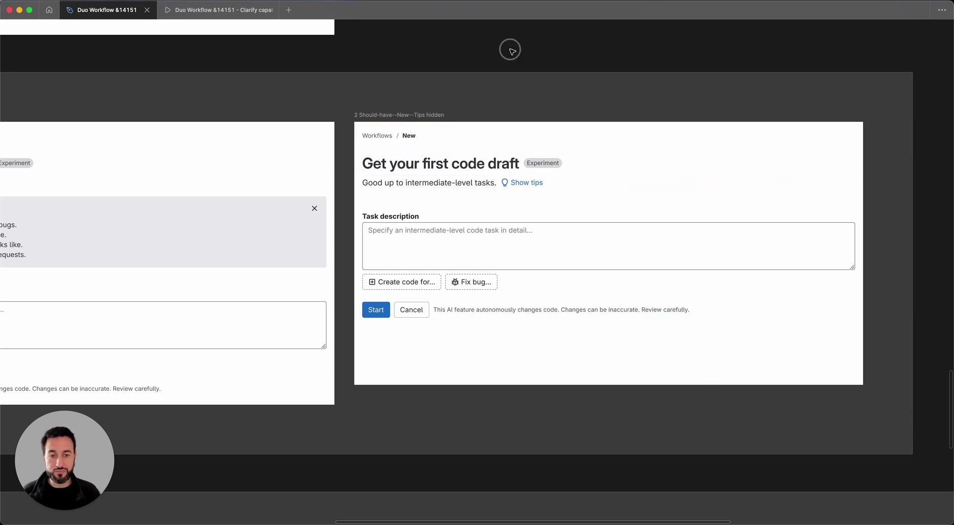
- Return to the 2 Should-have--New frame and mark out the Get the best results tips with a screen-capture selection
scroll(362, 209, left, 10)
scroll(505, 235, right, 5)
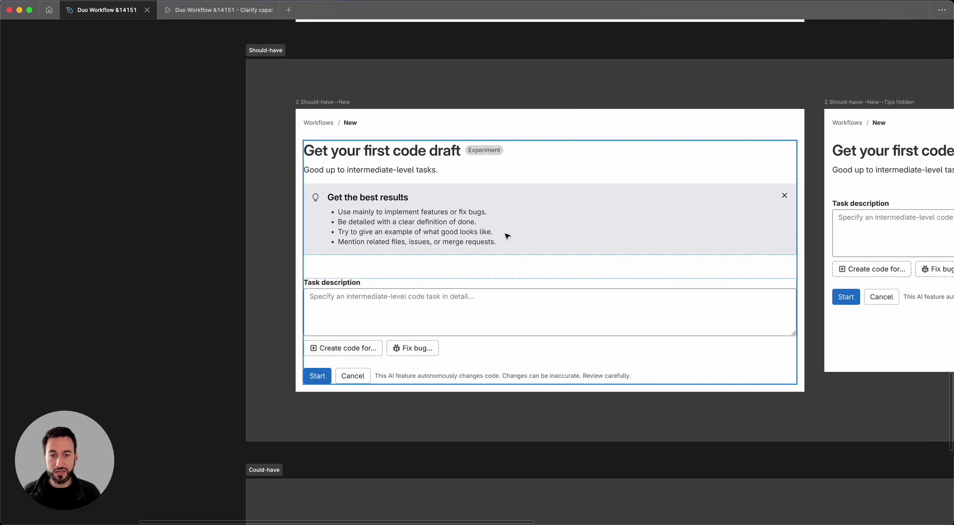
scroll(145, 309, right, 4)
scroll(127, 312, down, 3)
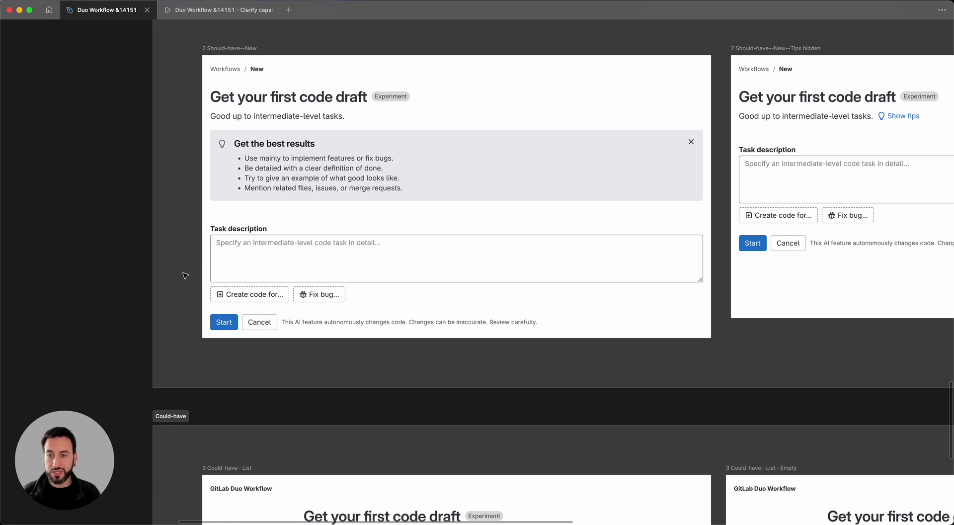
key(super+shift+4)
drag(214, 131, 413, 200)
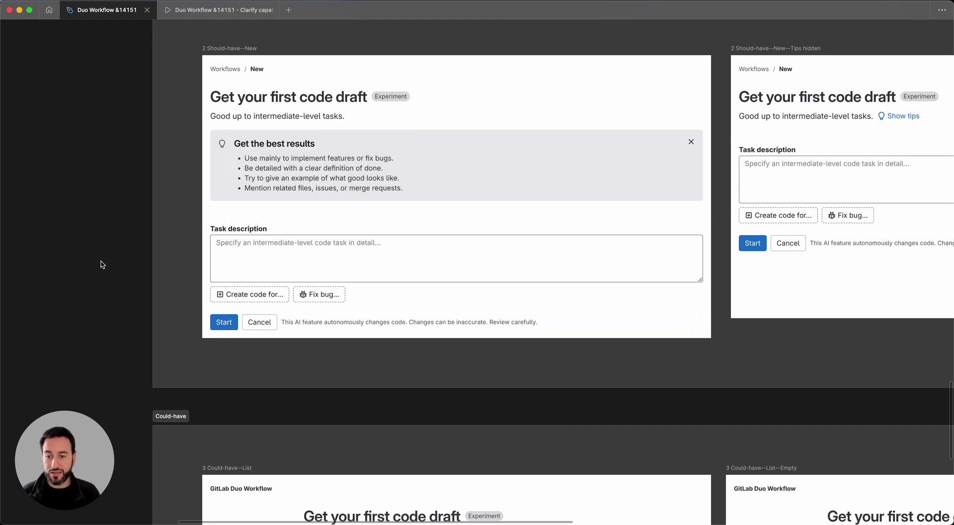
- Highlight the Create code for... and Fix bug... buttons below the task description in the 2 Should-have--New frame
click(271, 295)
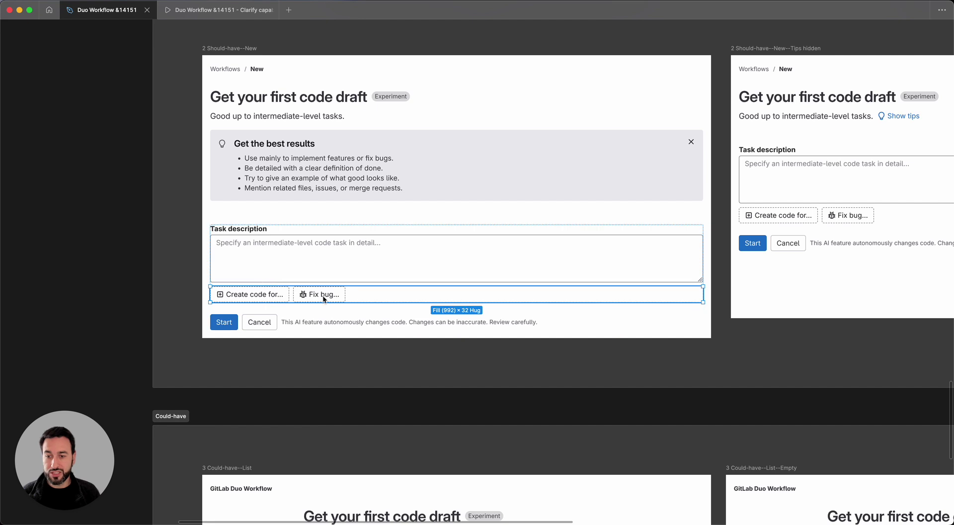
double_click(323, 297)
click(265, 297)
click(321, 298)
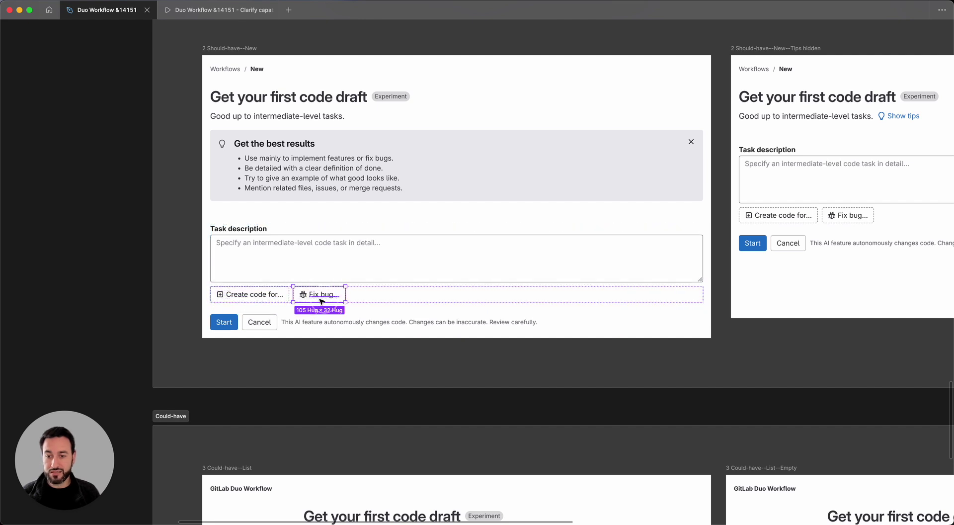
click(131, 293)
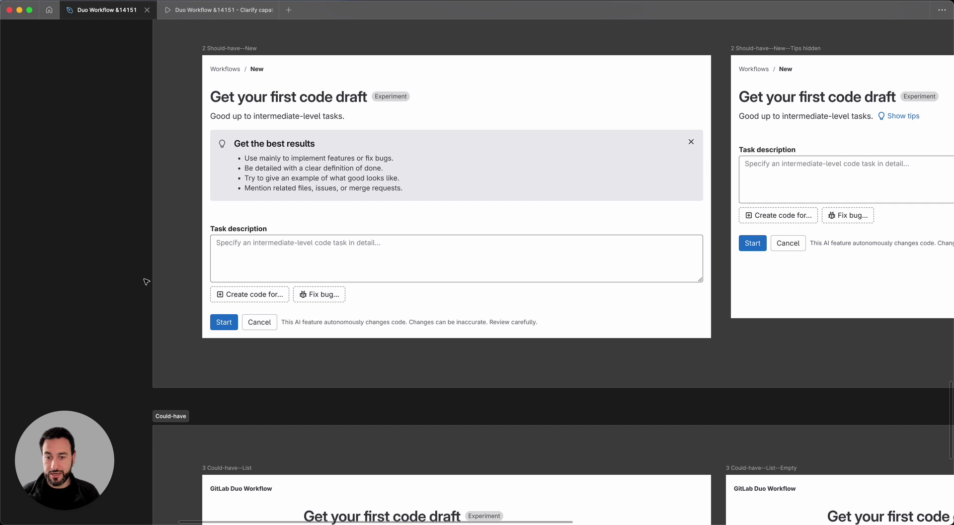
- Compare the AI notice banner in the Must-have frame with the notice text beside Cancel in the 2 Should-have--New frame
scroll(146, 282, up, 10)
click(275, 174)
click(145, 203)
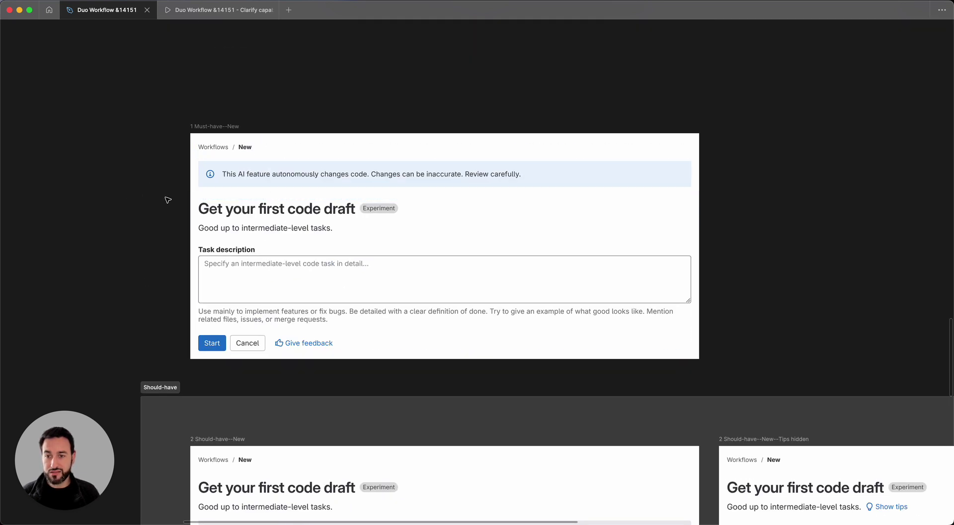
scroll(170, 272, down, 10)
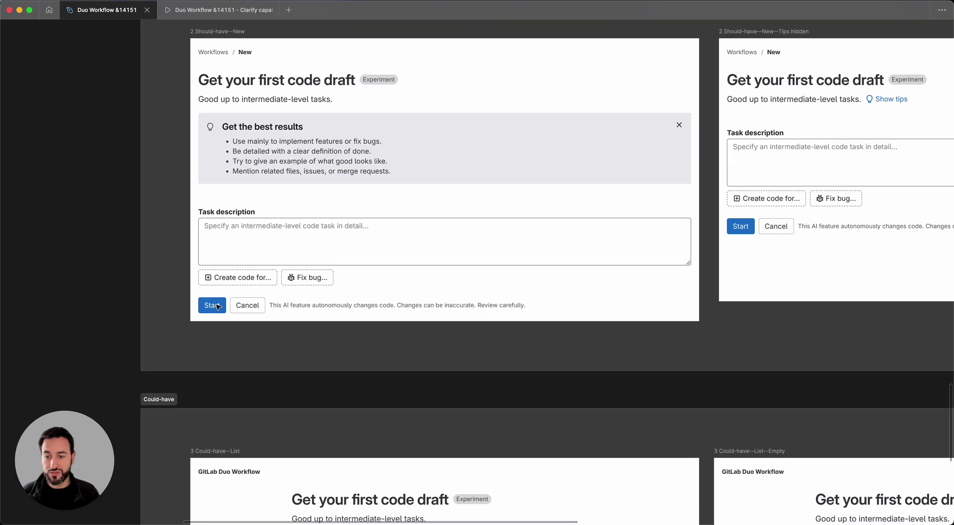
click(298, 309)
double_click(298, 305)
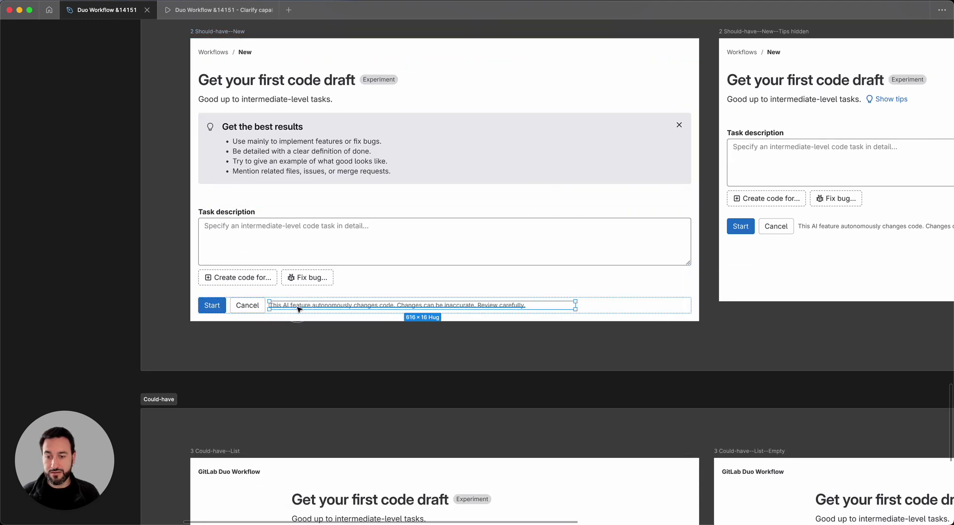
- Highlight the Give feedback link in the Must-have frame to contrast it with the Should-have design
scroll(160, 299, up, 6)
click(292, 177)
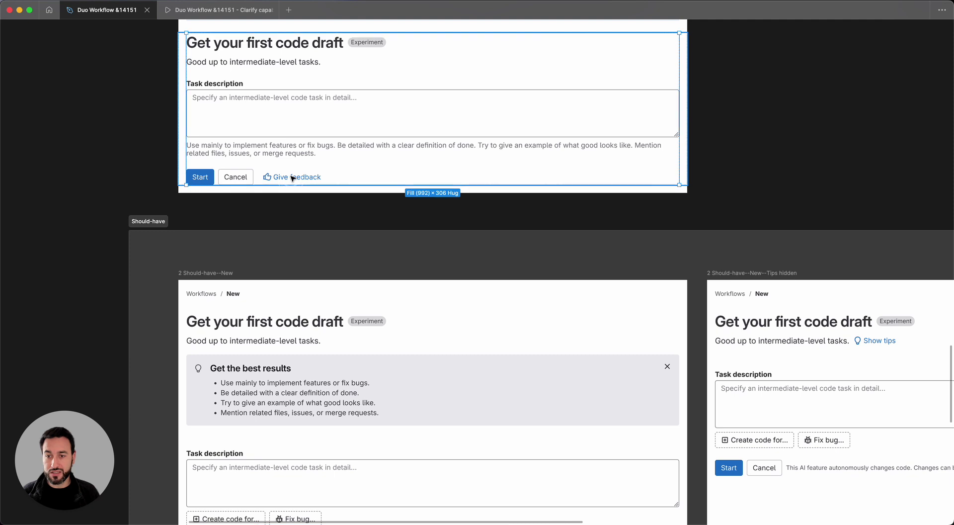
double_click(293, 178)
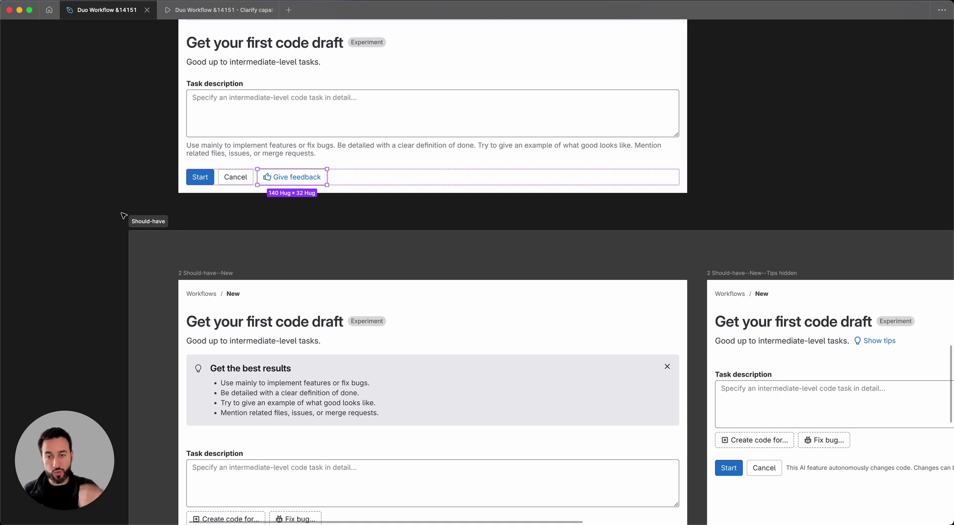
click(124, 243)
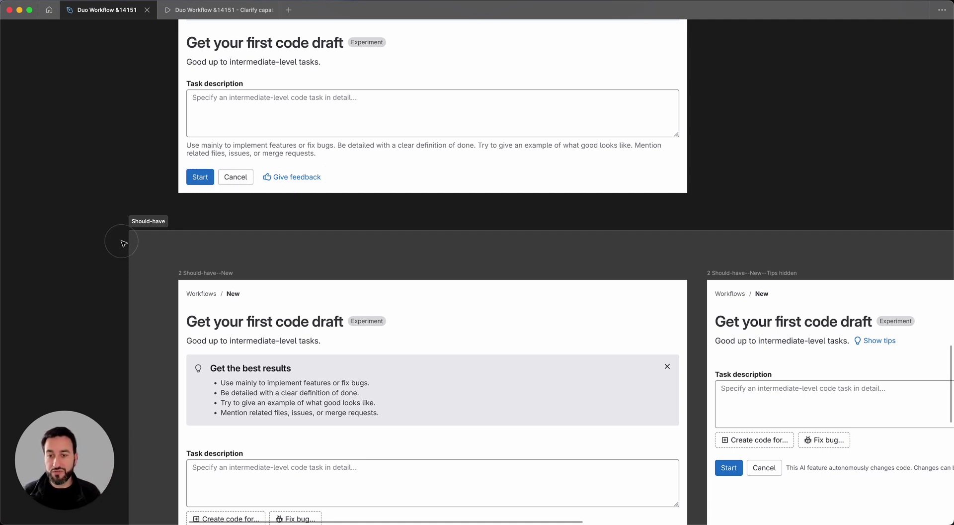
- Review the two Should-have frames side by side, with the tips shown and with the tips hidden
scroll(124, 243, down, 5)
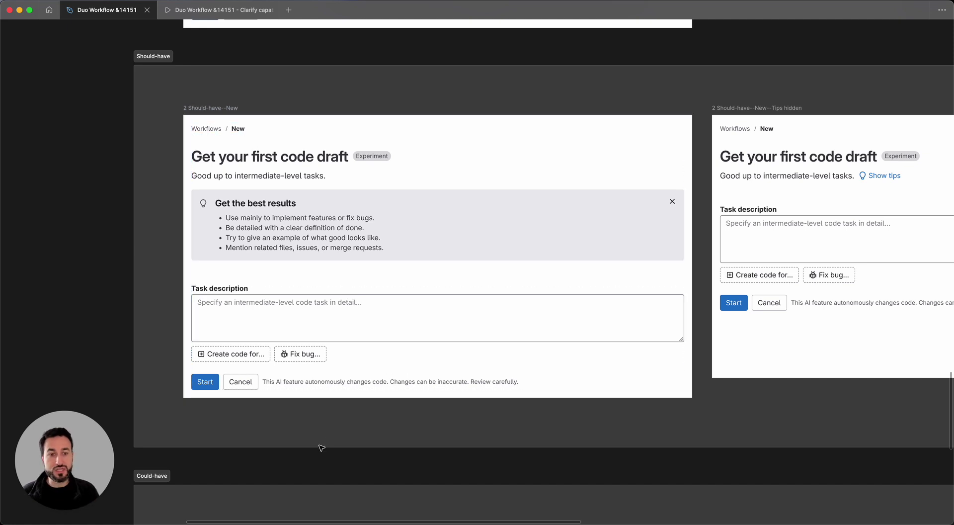
scroll(321, 448, right, 10)
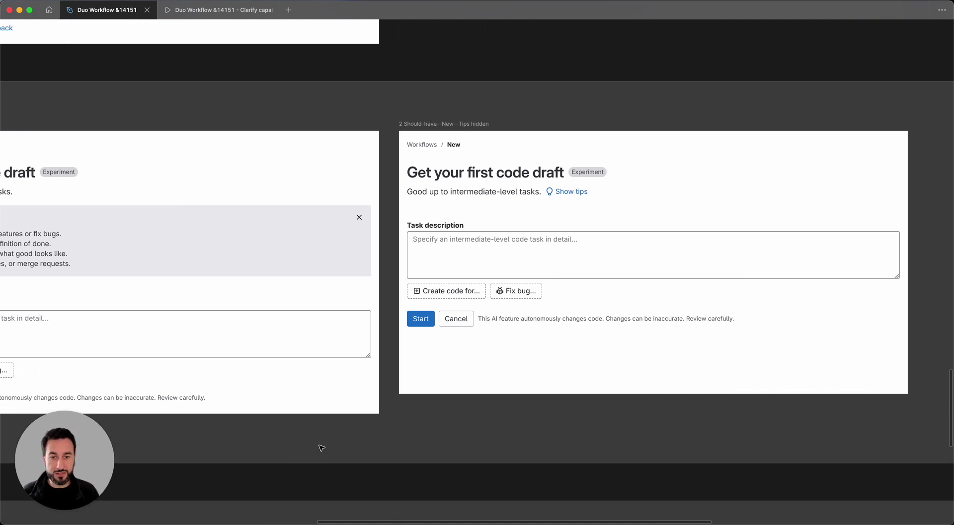
scroll(321, 450, down, 5)
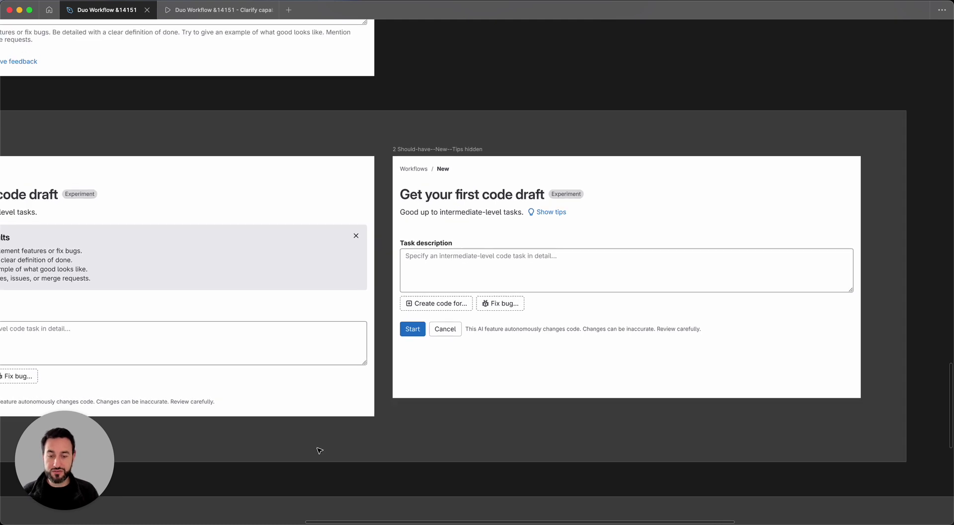
scroll(319, 450, left, 2)
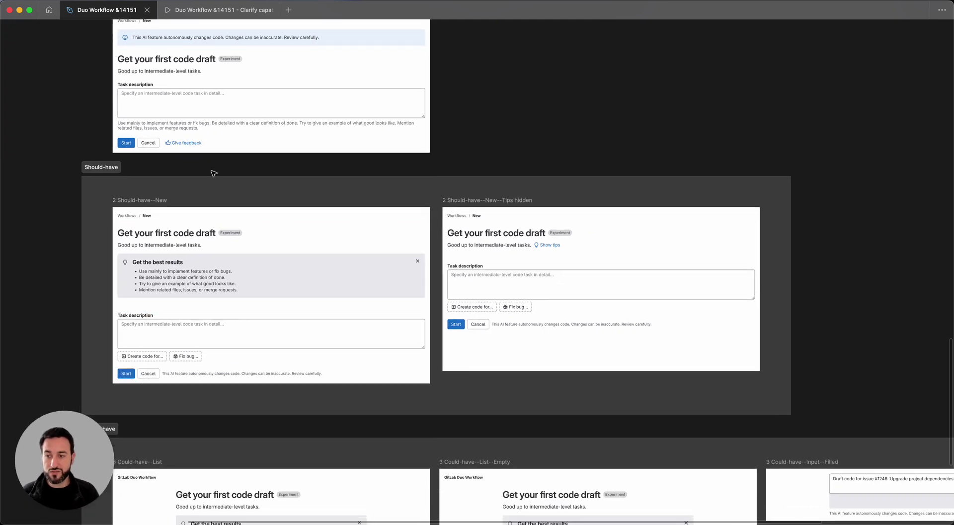
click(92, 181)
click(44, 239)
- Examine the 3 Could-have--List frame at 100% zoom, including its task input and recent workflows table
scroll(44, 239, down, 2)
scroll(44, 239, down, 5)
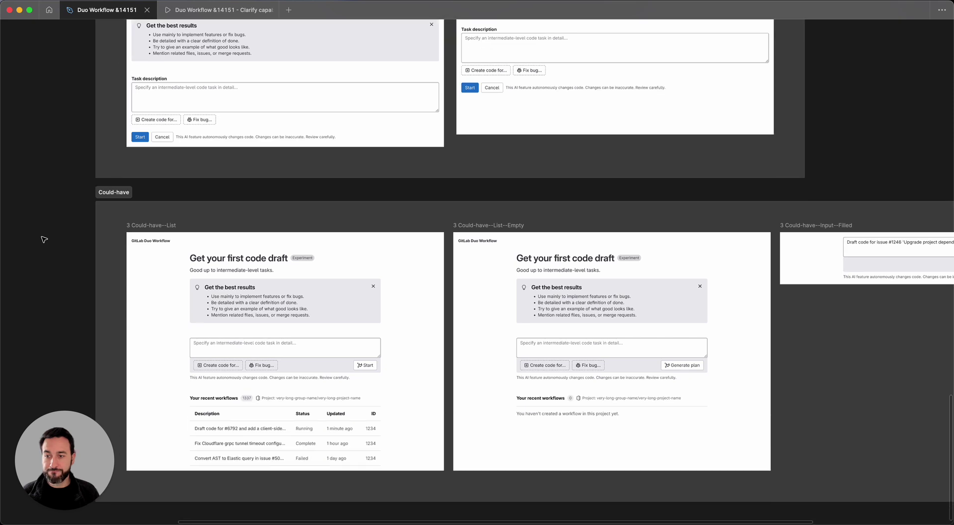
scroll(44, 239, left, 3)
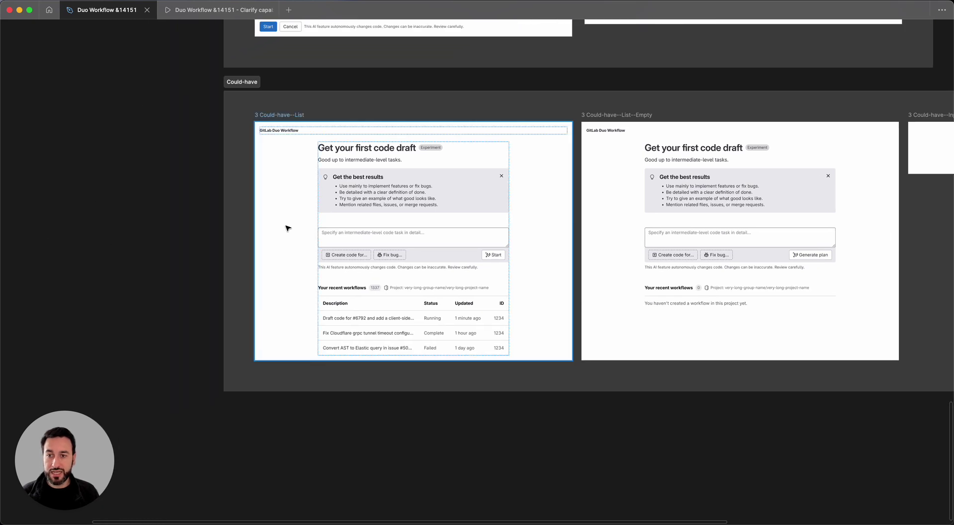
scroll(288, 228, up, 4)
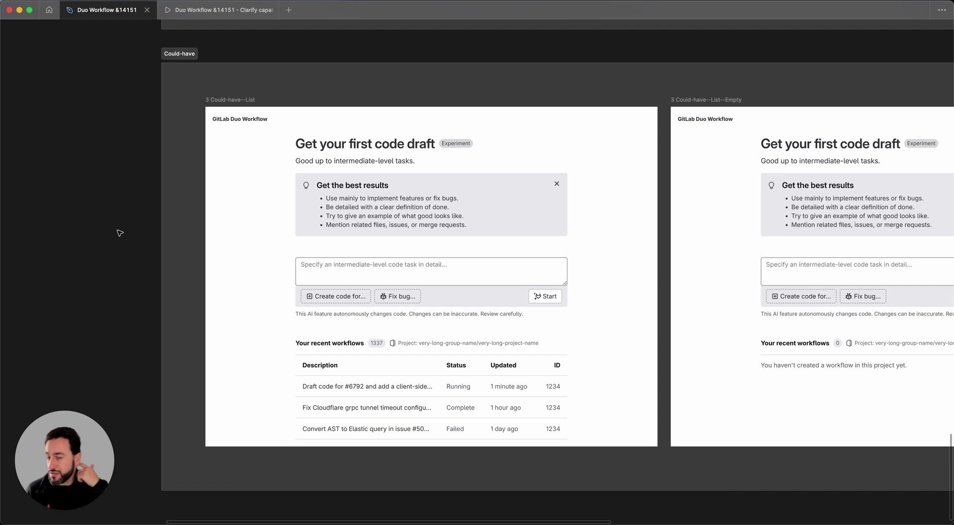
scroll(271, 265, up, 3)
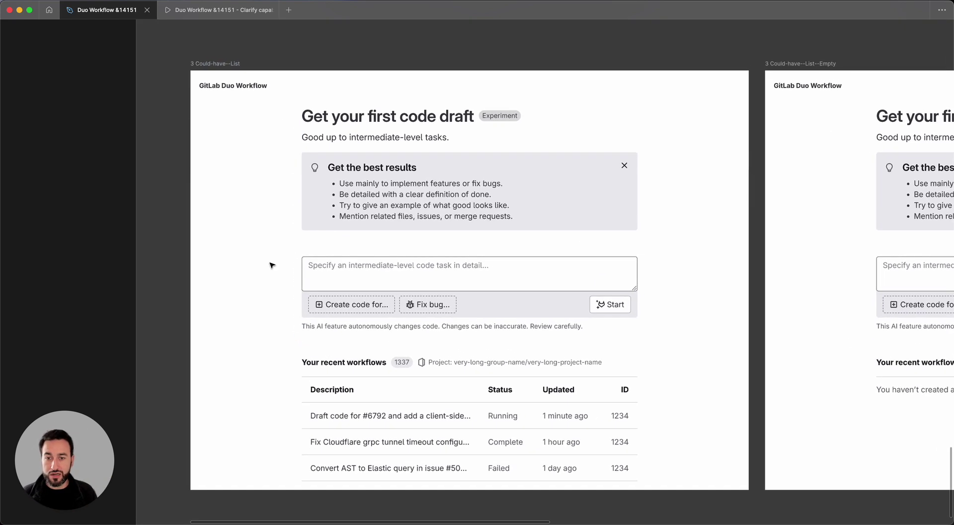
key(shift+0)
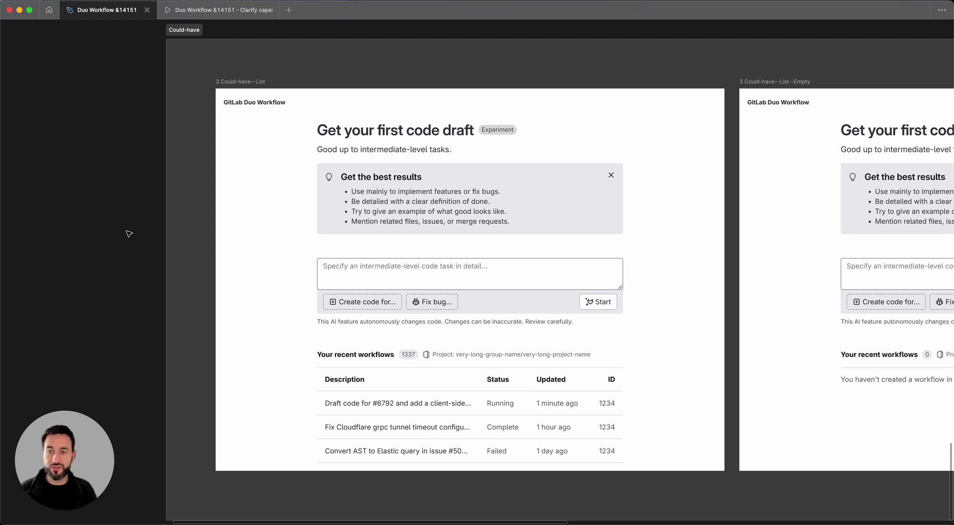
- Compare the interactive prototype's task suggestions and recent workflows list with the 3 Could-have--List frame
click(218, 10)
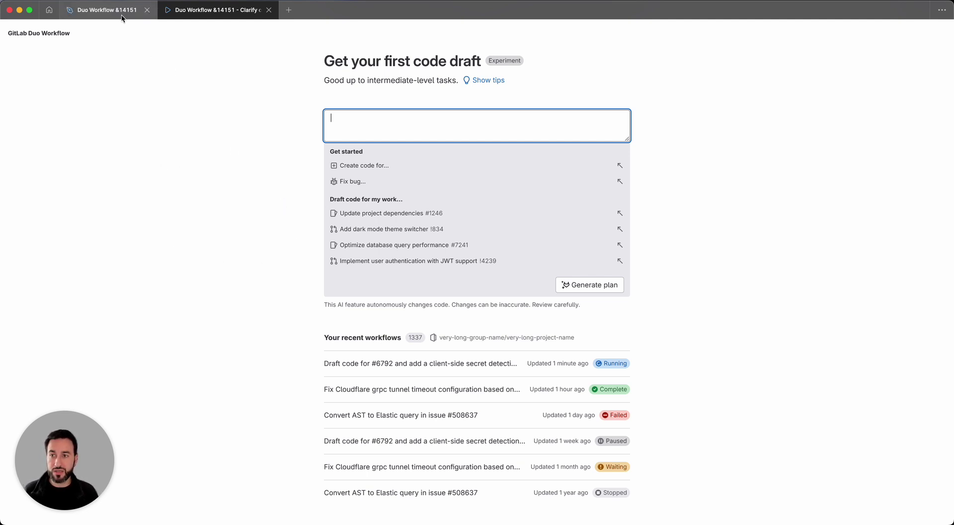
click(107, 10)
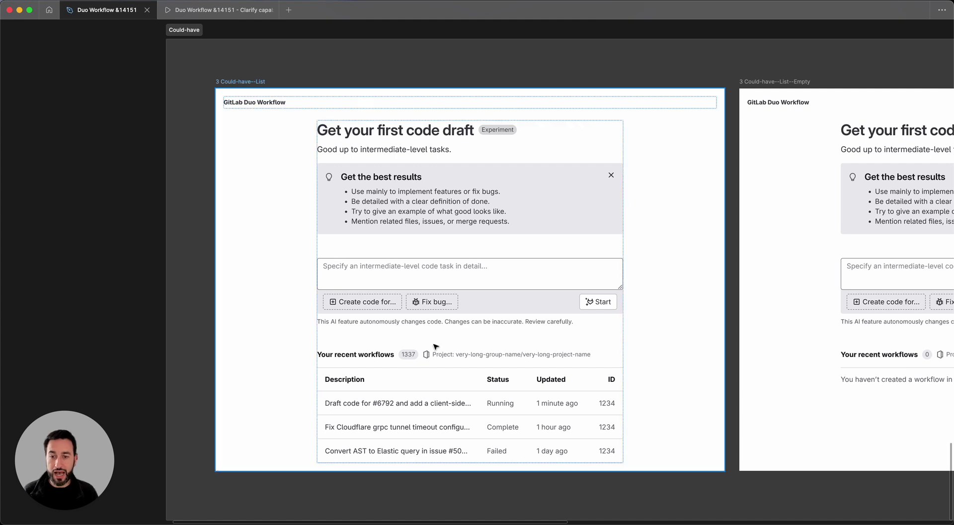
click(218, 10)
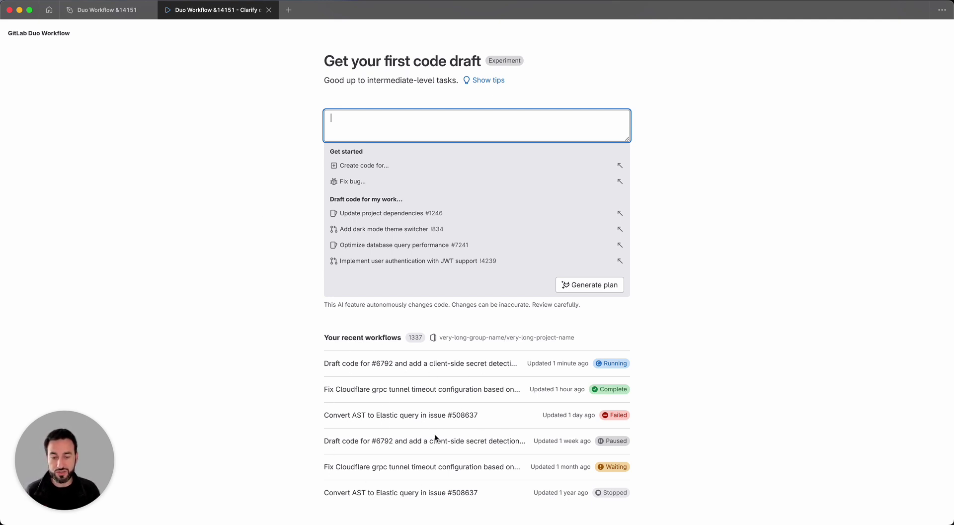
click(118, 13)
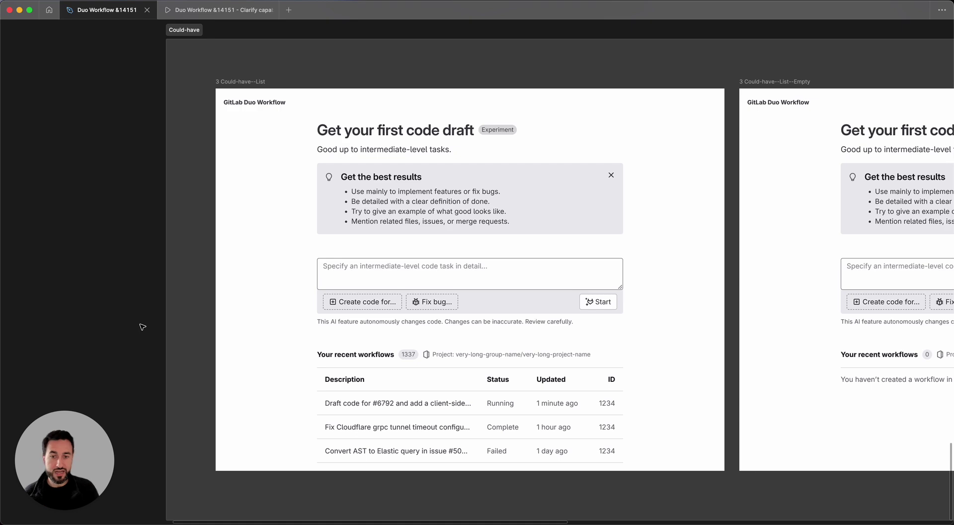
- Compare the 2 Should-have--New frame with the 3 Could-have--List frame and highlight the latter's task input block
scroll(143, 326, up, 10)
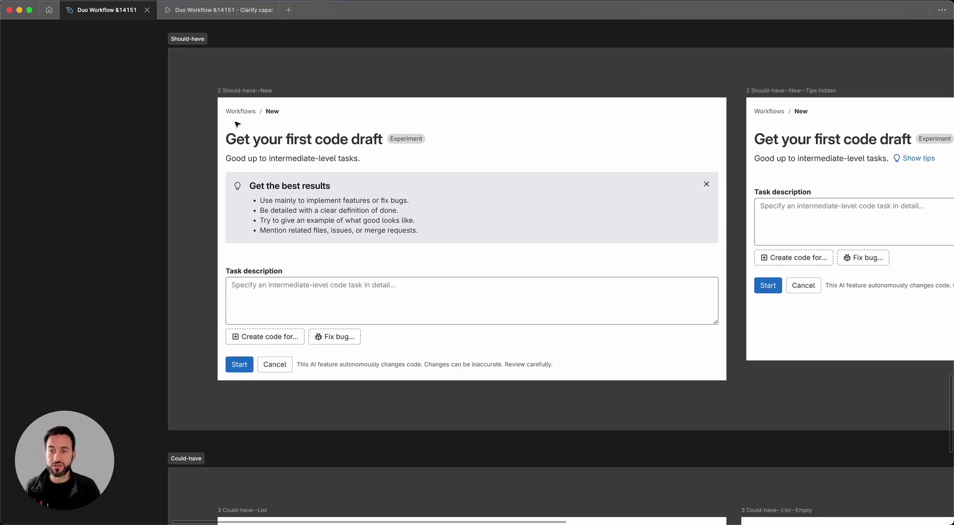
scroll(115, 252, down, 12)
scroll(113, 250, up, 2)
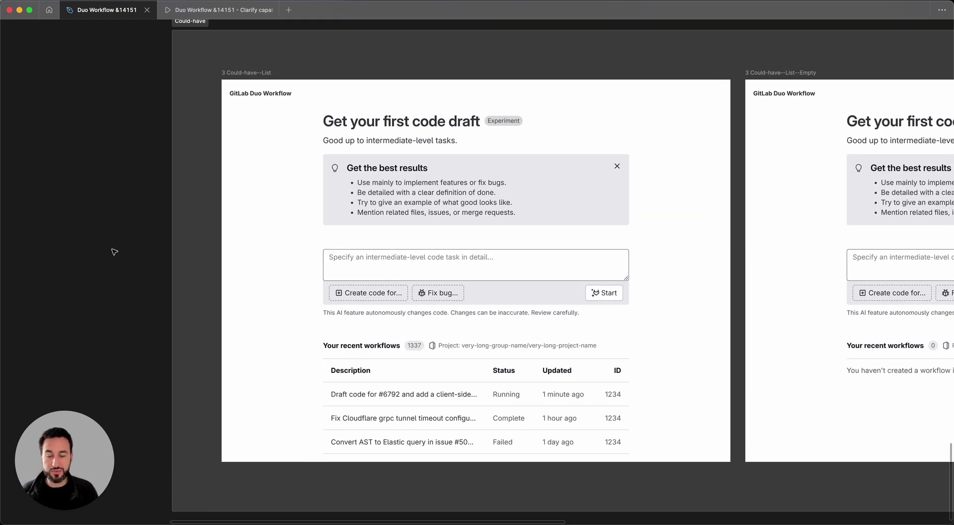
click(438, 278)
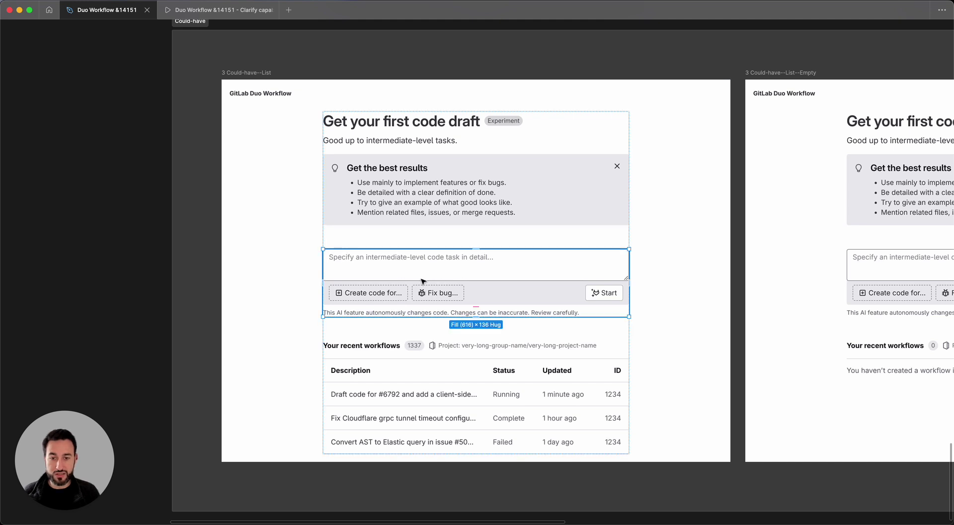
- Highlight the task input and its action bar with suggestions and Start button in the 3 Could-have--List frame, then clear the selection
click(527, 292)
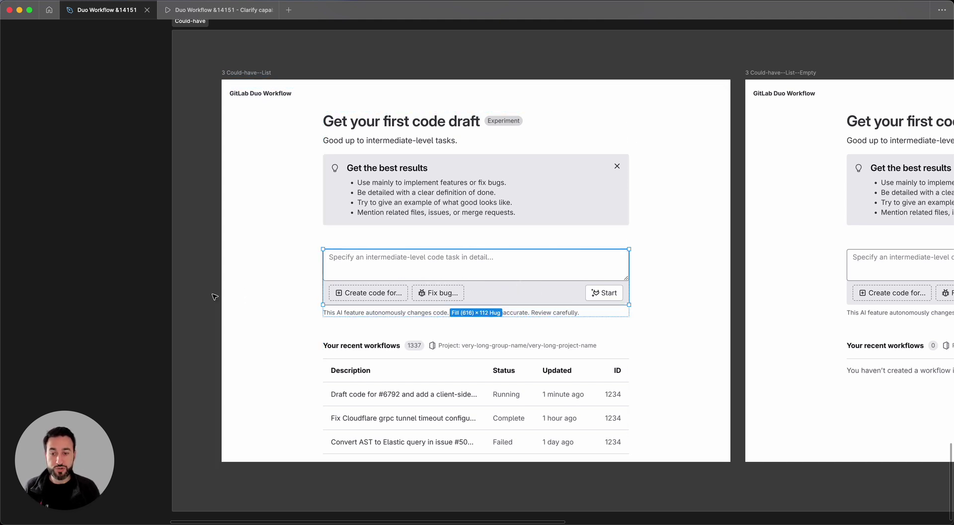
click(401, 296)
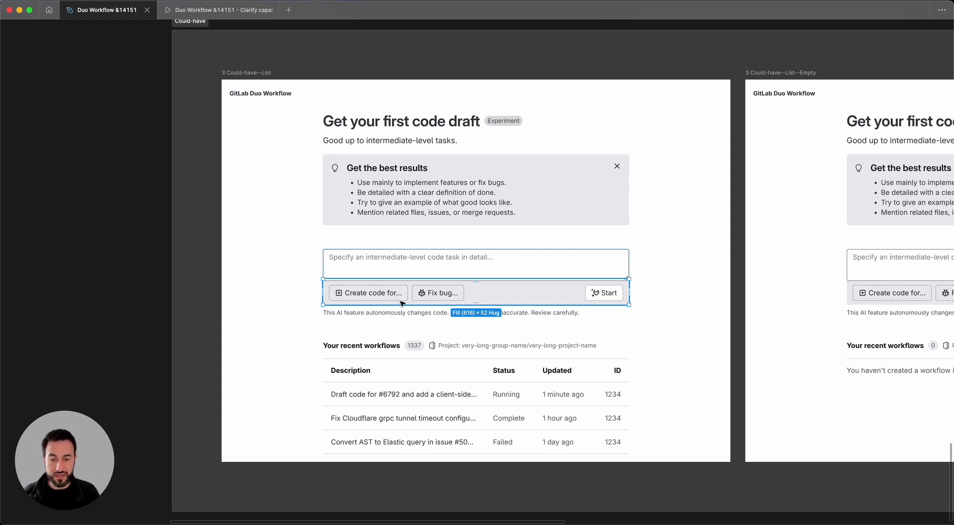
double_click(602, 296)
click(169, 300)
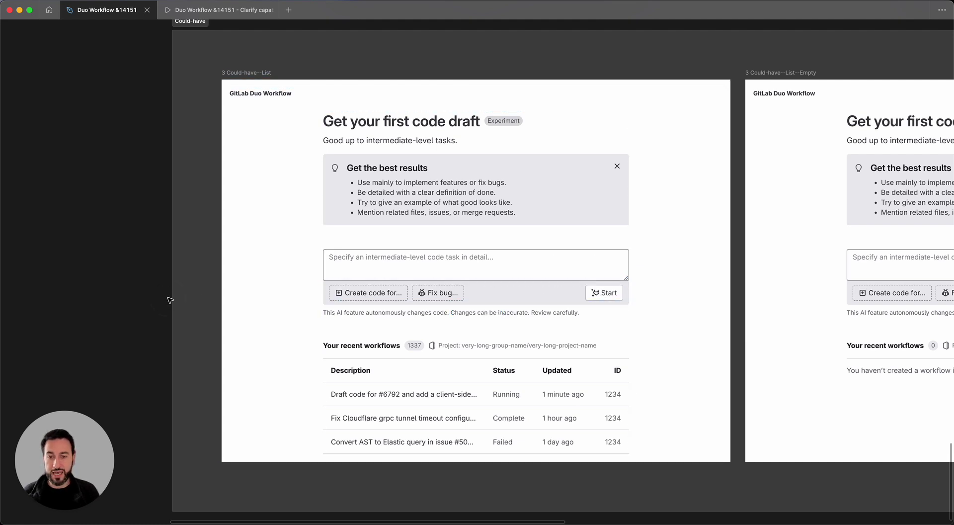
- Review the 3 Could-have--List--Empty frame and highlight the empty-state message under its recent workflows heading
scroll(153, 302, right, 10)
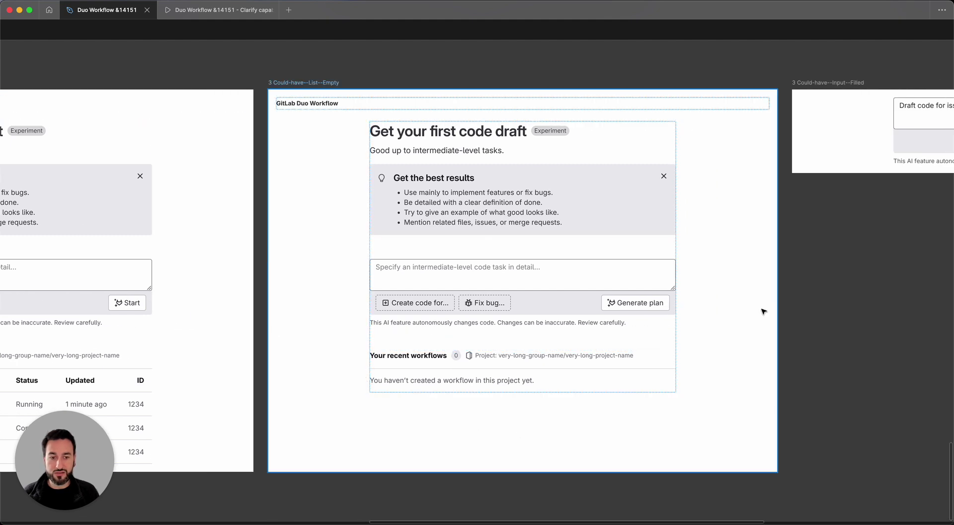
click(452, 387)
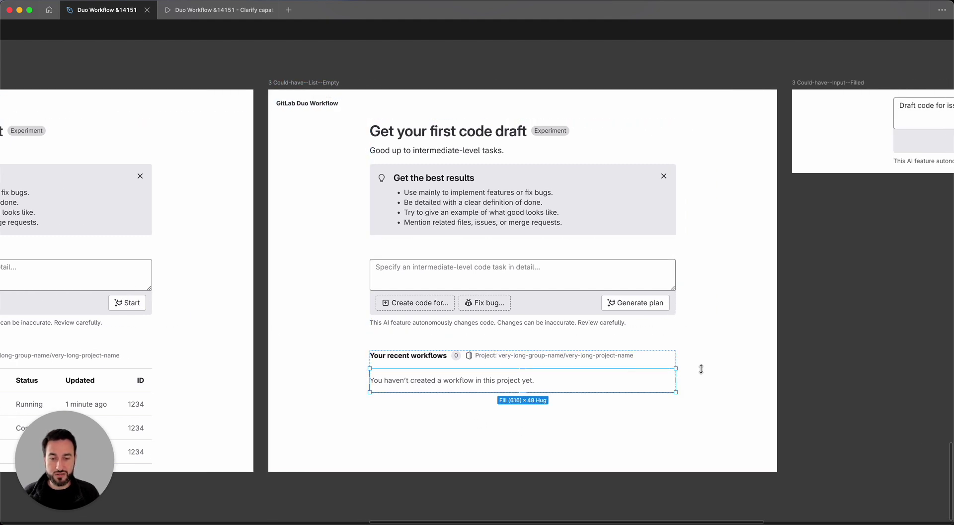
click(825, 343)
- Examine the 3 Could-have--Input--Filled frame and highlight its input block and blue Start button
scroll(825, 342, right, 9)
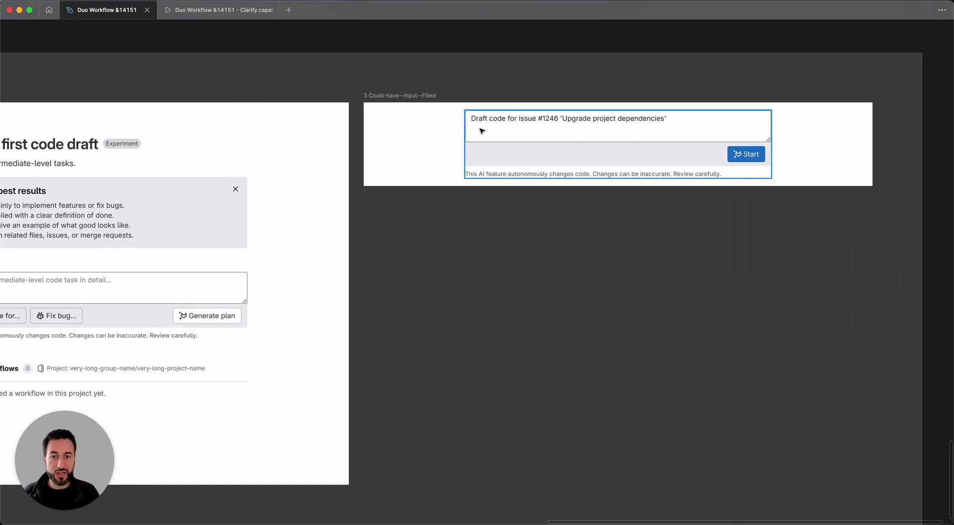
scroll(499, 170, right, 2)
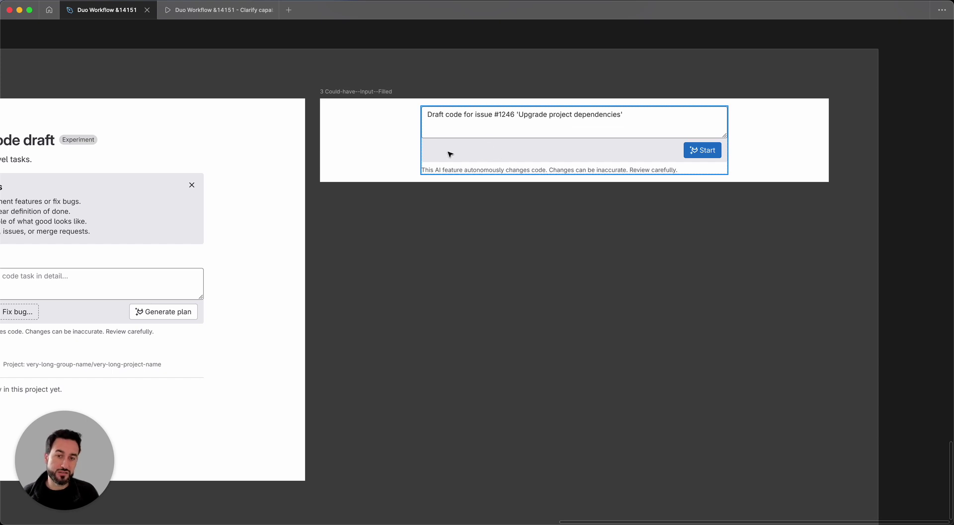
click(699, 153)
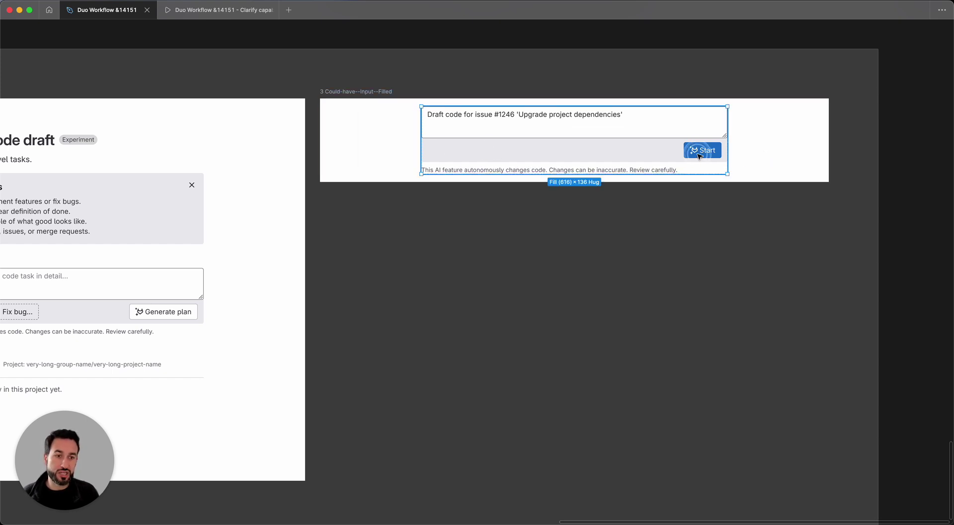
double_click(699, 155)
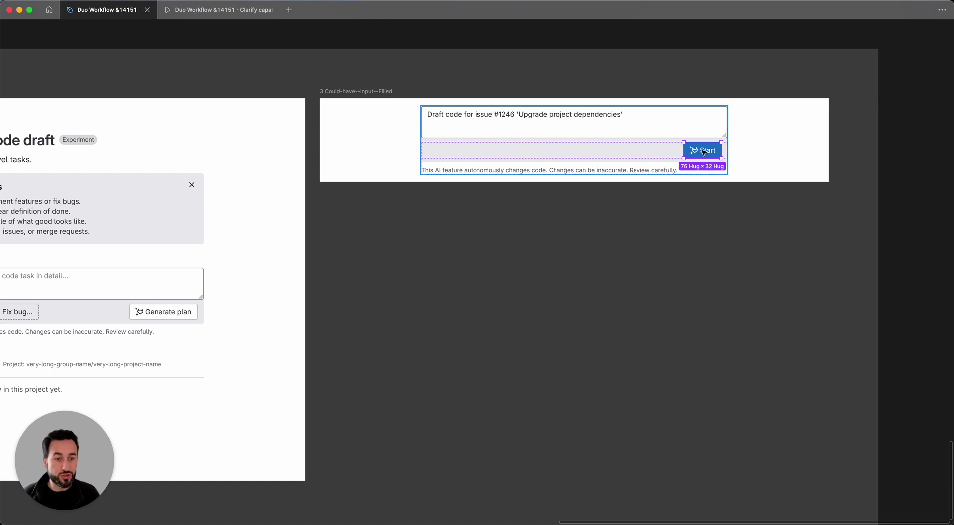
- Go back past the 3 Could-have--List--Empty frame to the 3 Could-have--List frame for another look
scroll(605, 274, left, 5)
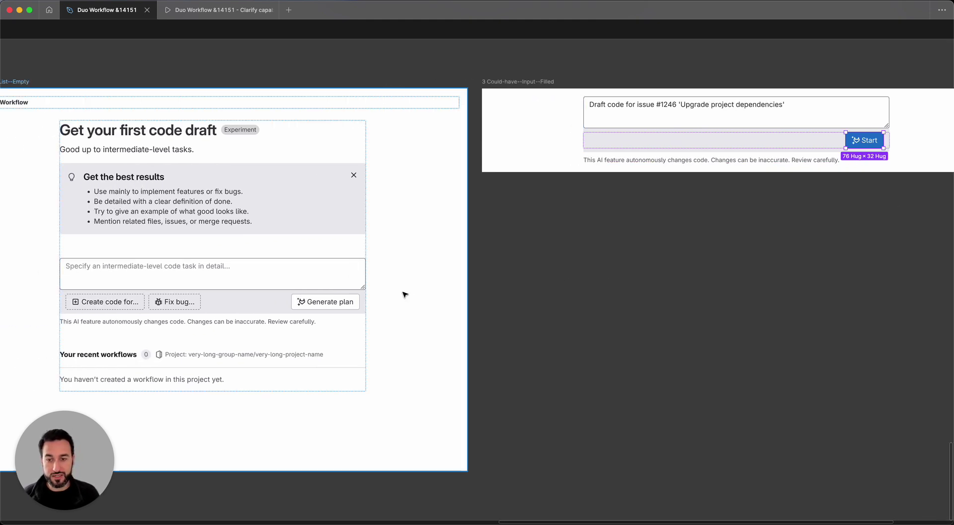
scroll(338, 310, left, 3)
scroll(338, 310, left, 15)
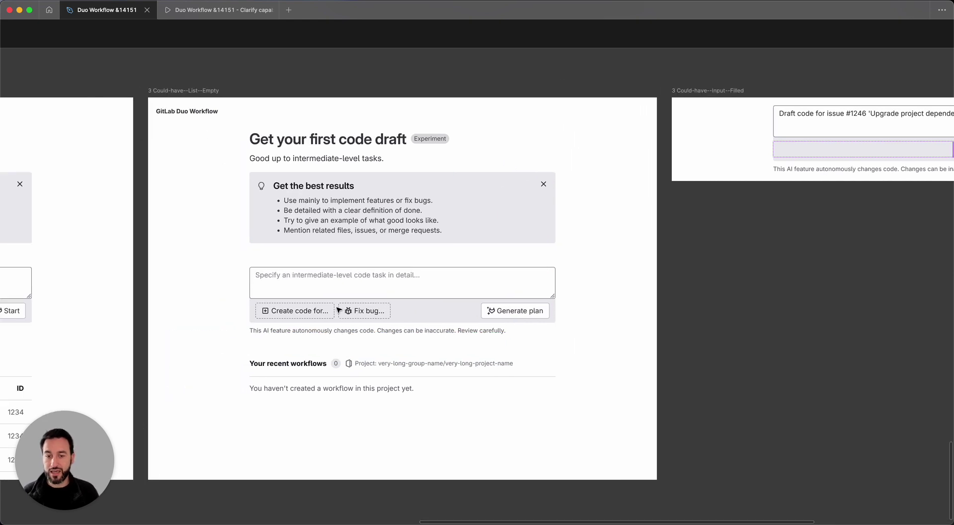
scroll(337, 309, left, 1)
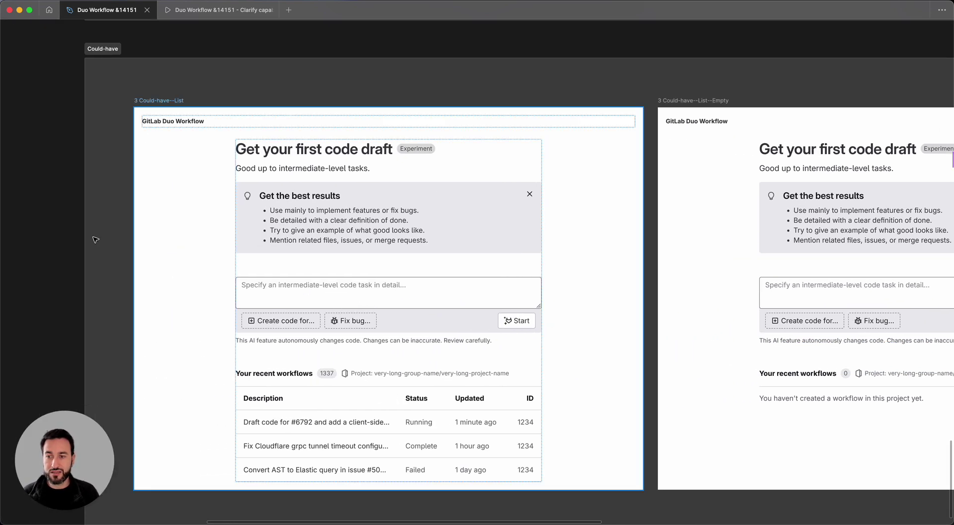